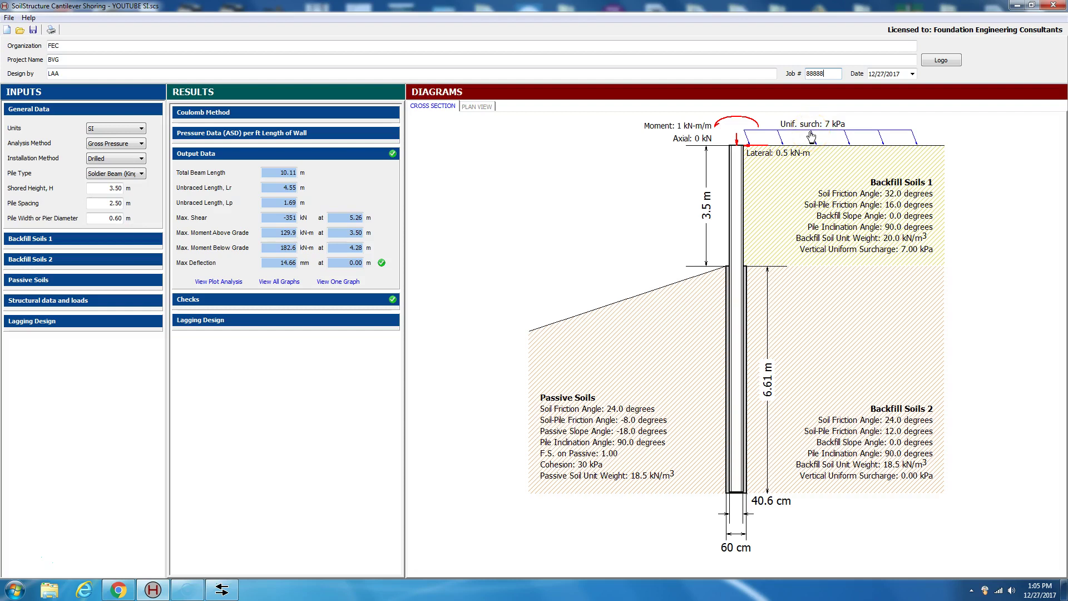
- Choose Gross Pressure analysis and Drilled installation in the general data, and review the pile spacing and pier diameter
click(832, 134)
click(142, 145)
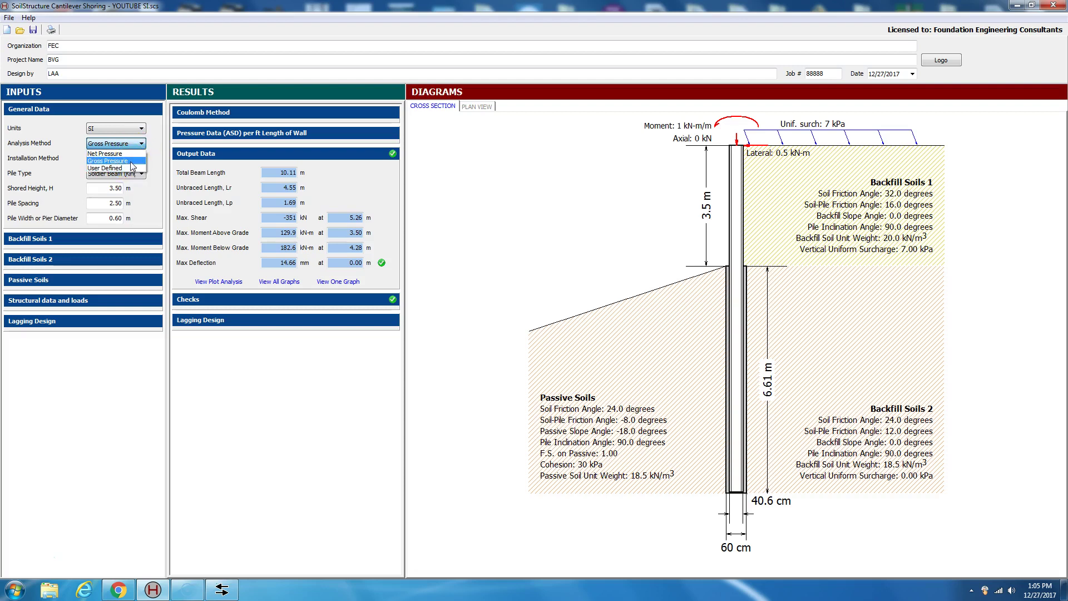
click(131, 161)
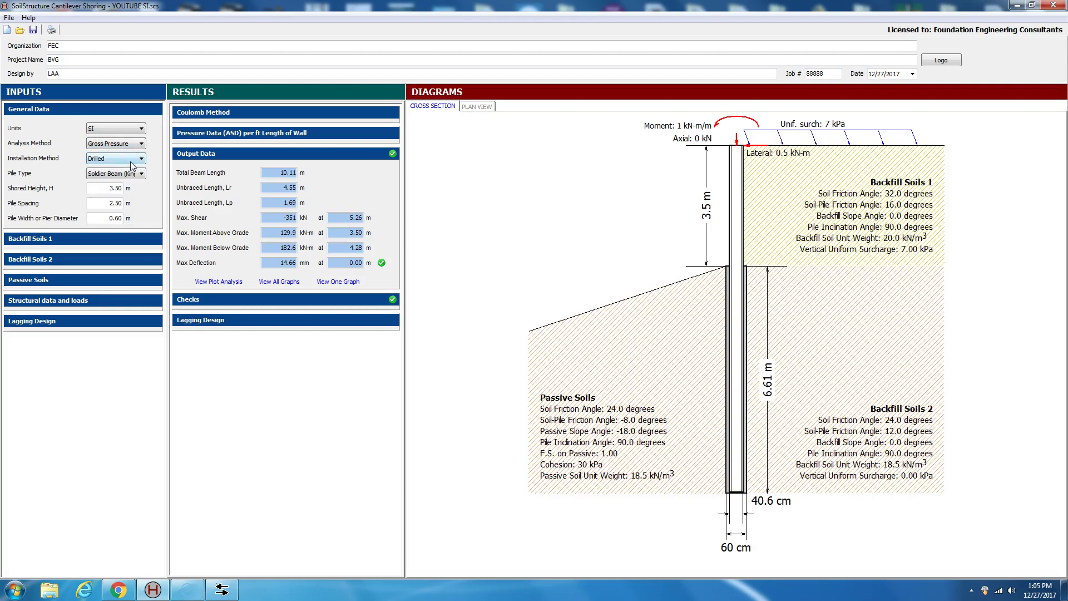
click(141, 160)
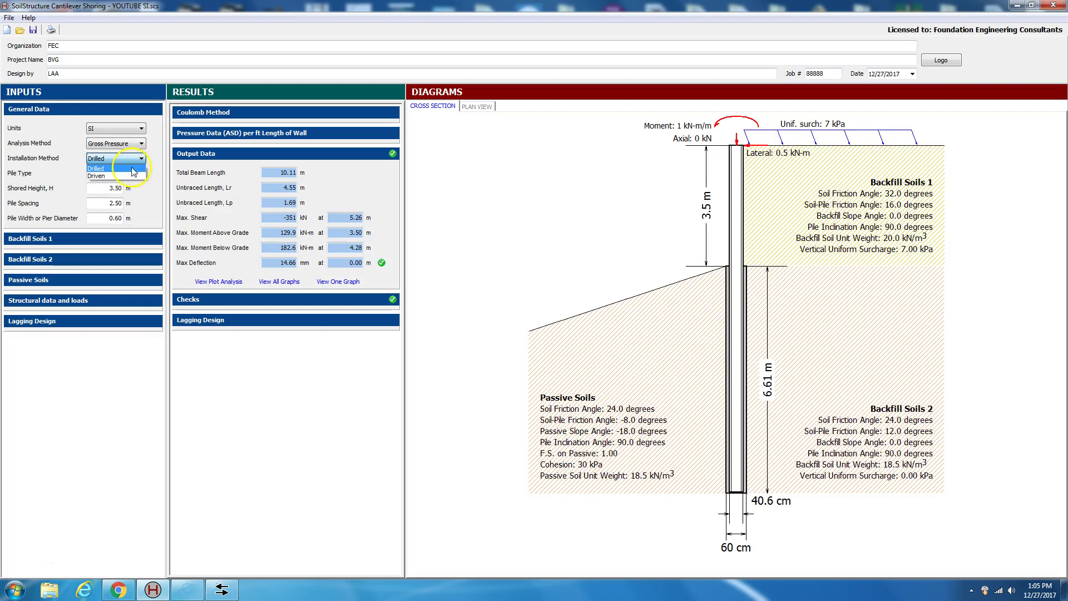
click(129, 169)
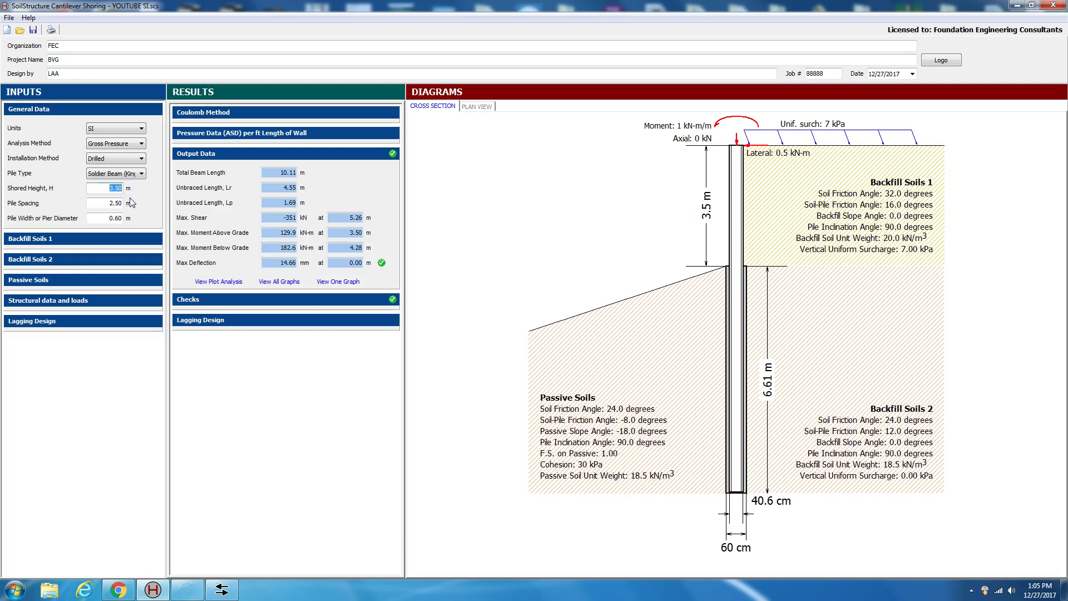
click(100, 206)
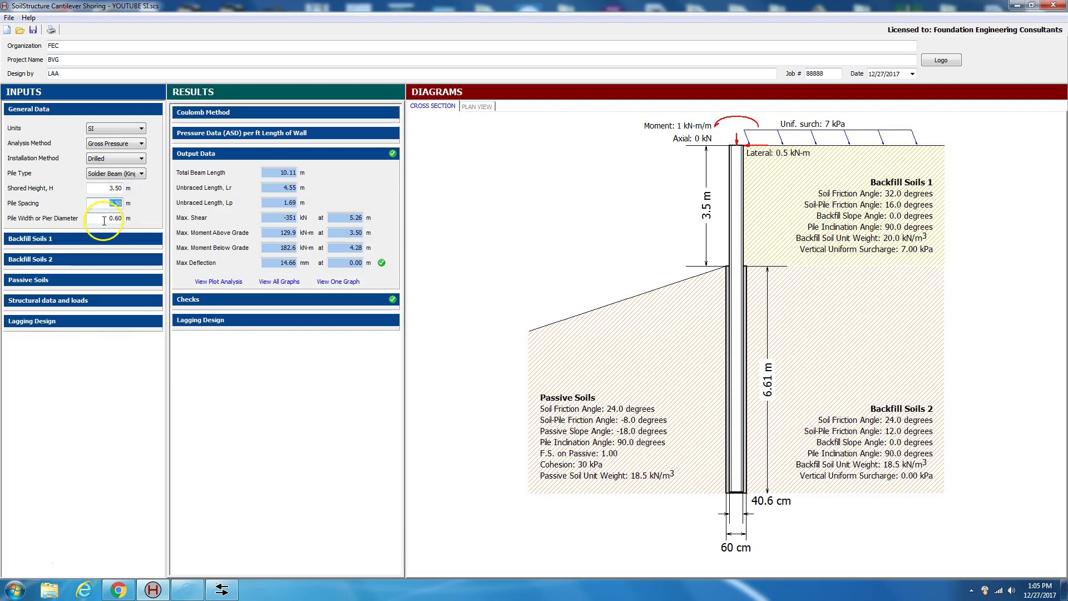
click(104, 218)
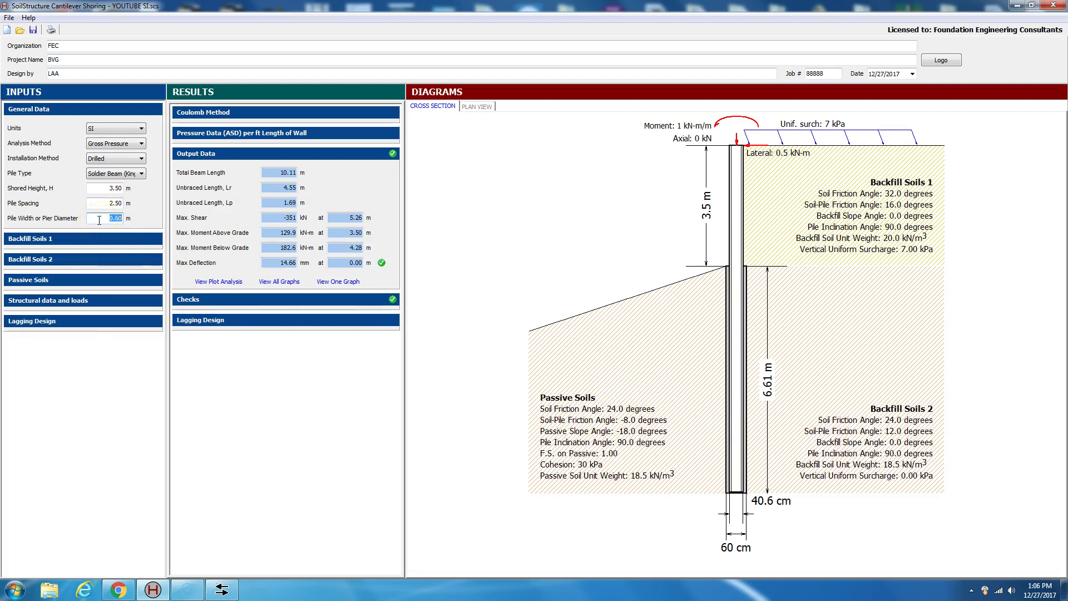
- Set the backfill slope angle of Backfill Soils 1 to 18 degrees
click(91, 240)
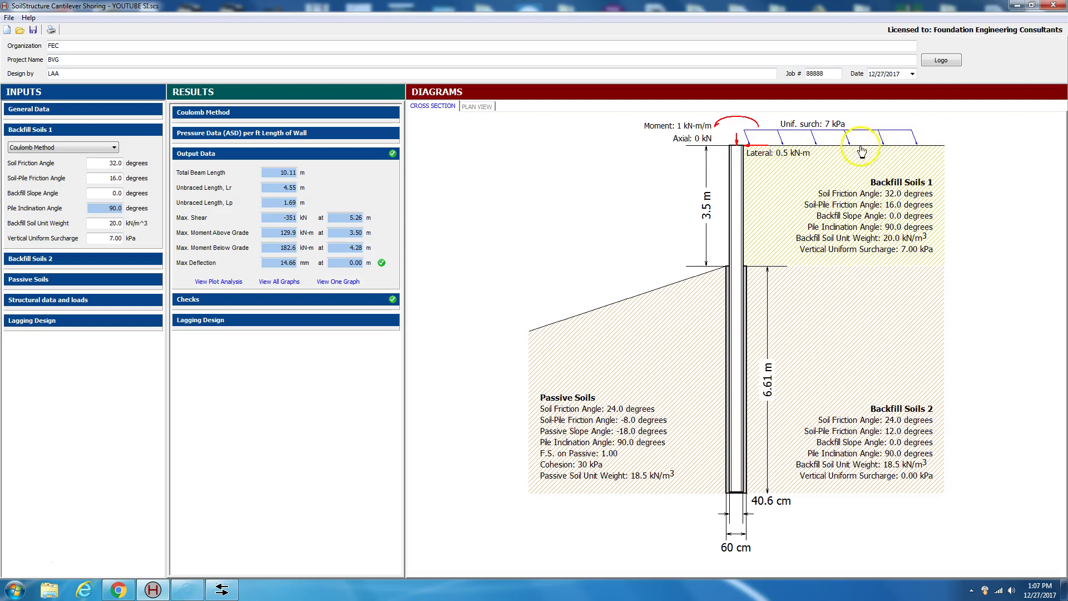
click(101, 195)
click(110, 178)
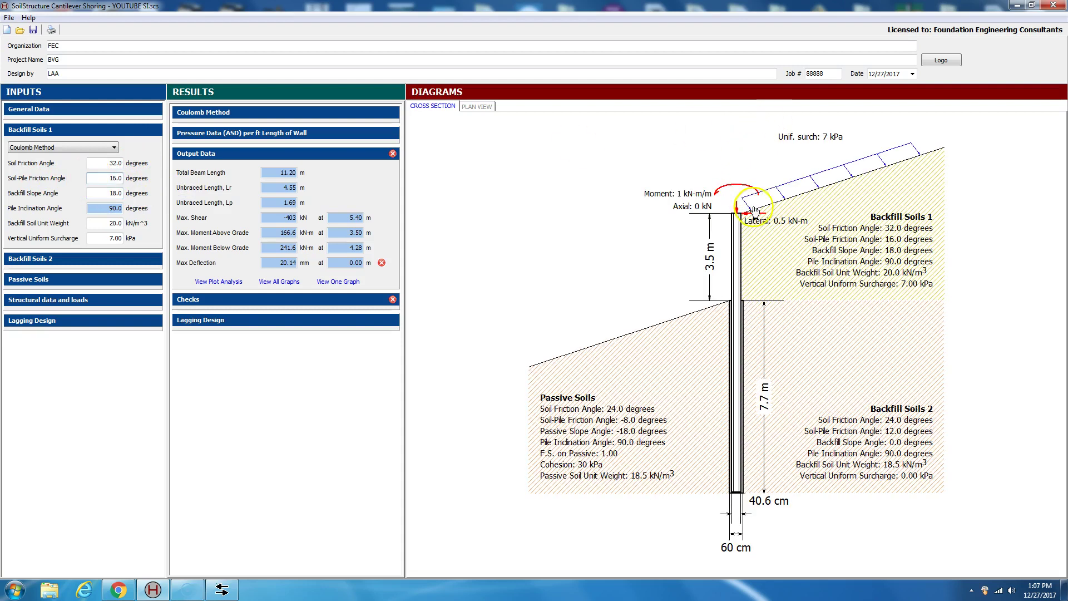
- Return the backfill slope angle of Backfill Soils 1 to 0 degrees
drag(103, 193, 146, 196)
text(0)
click(108, 180)
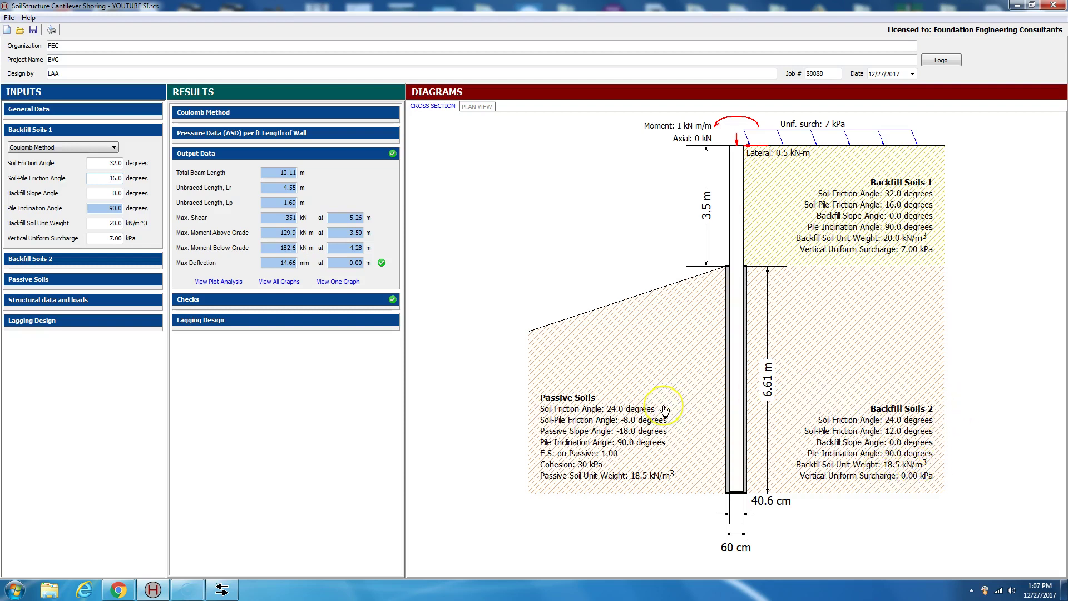
- Set the passive slope angle of the passive soils to 0 degrees
click(81, 259)
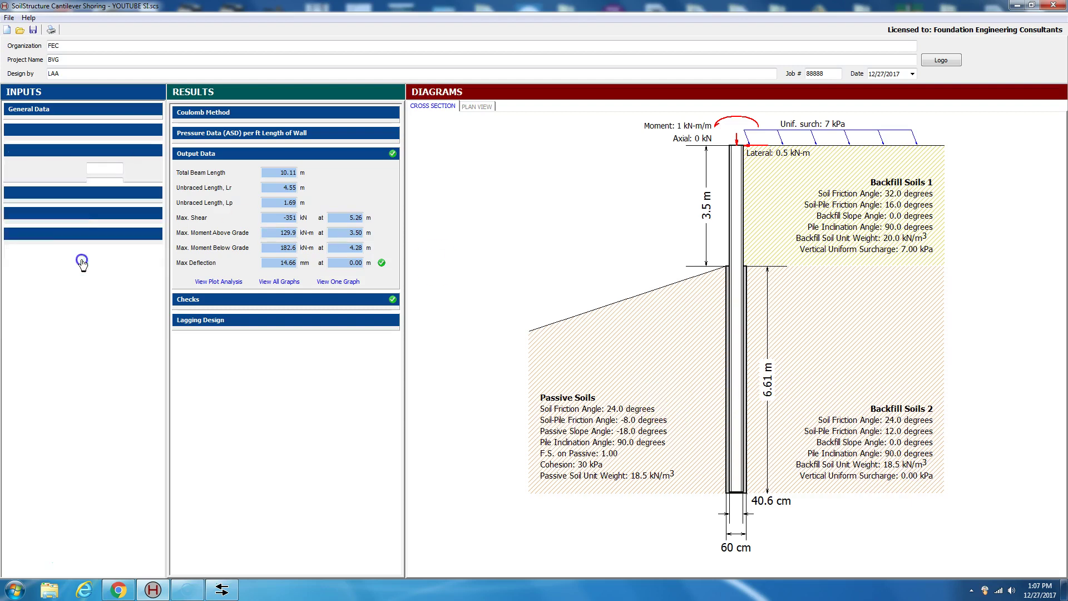
click(82, 263)
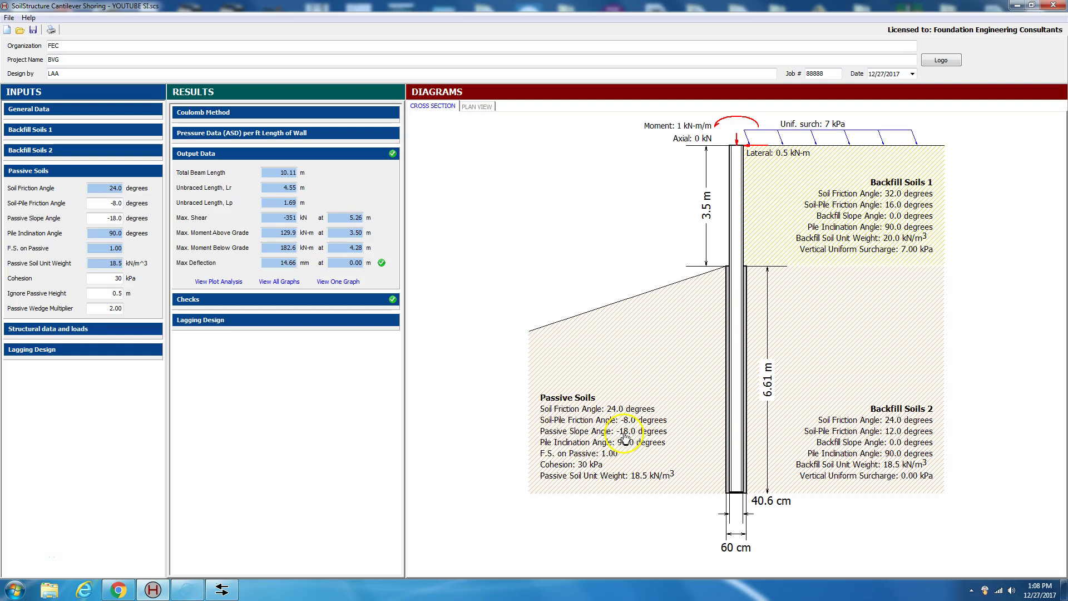
click(129, 215)
text(0)
key(Return)
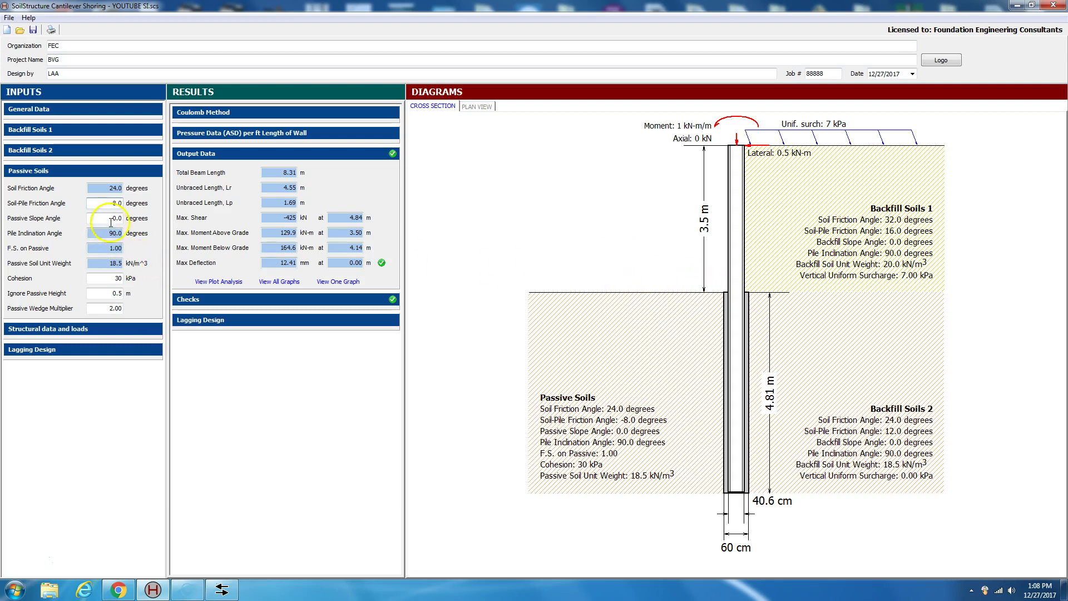
- Set the passive slope angle back to -18 degrees and check the passive soil cohesion
click(152, 221)
text(-18)
key(Return)
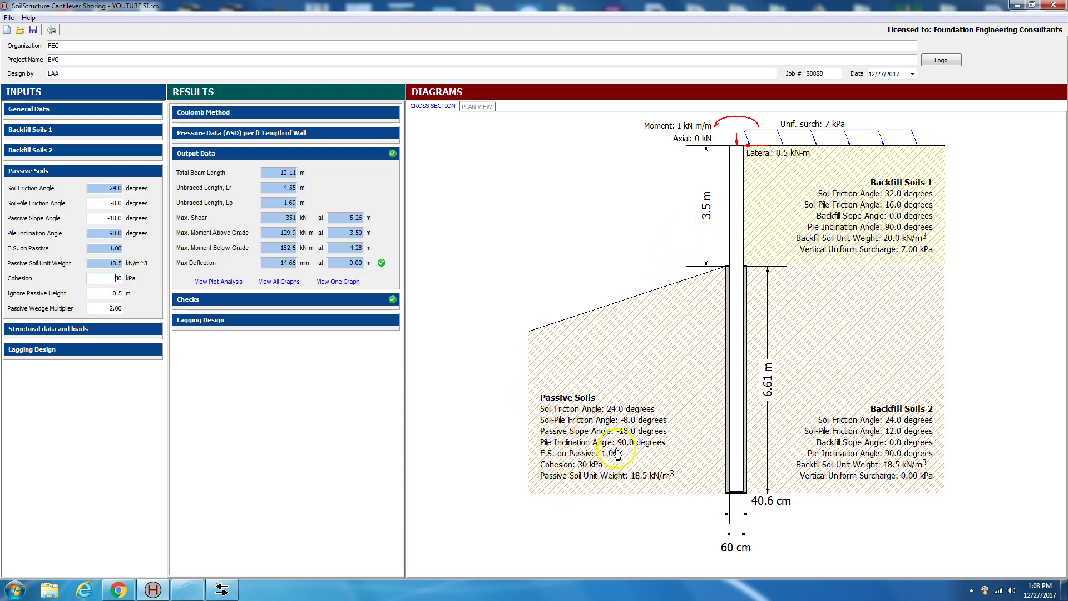
click(594, 464)
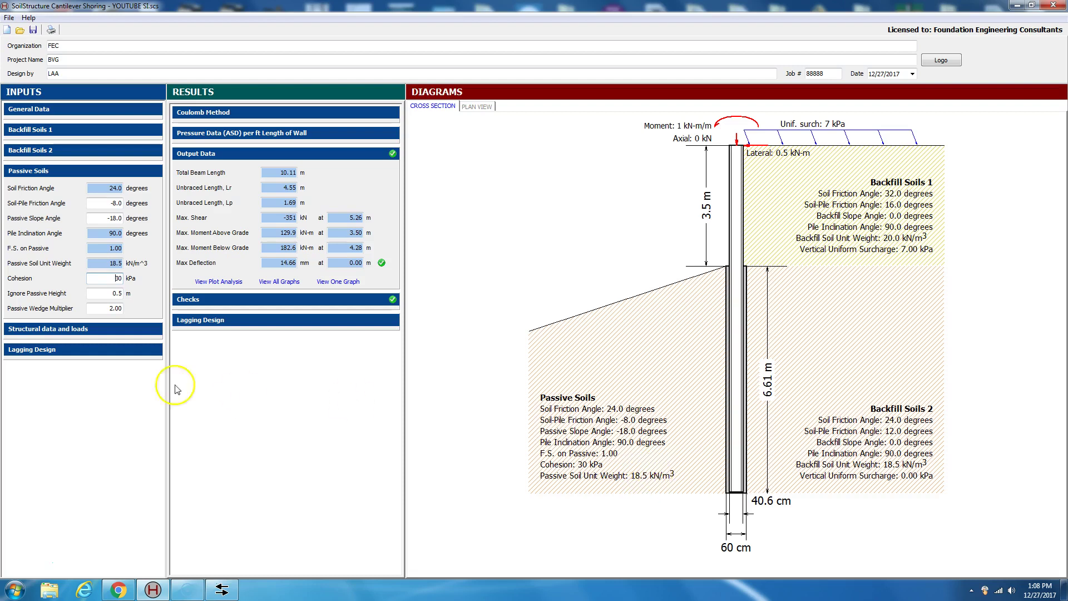
- Select the Australian beam type and the 410 UB 59.7 beam size in the structural data
click(108, 330)
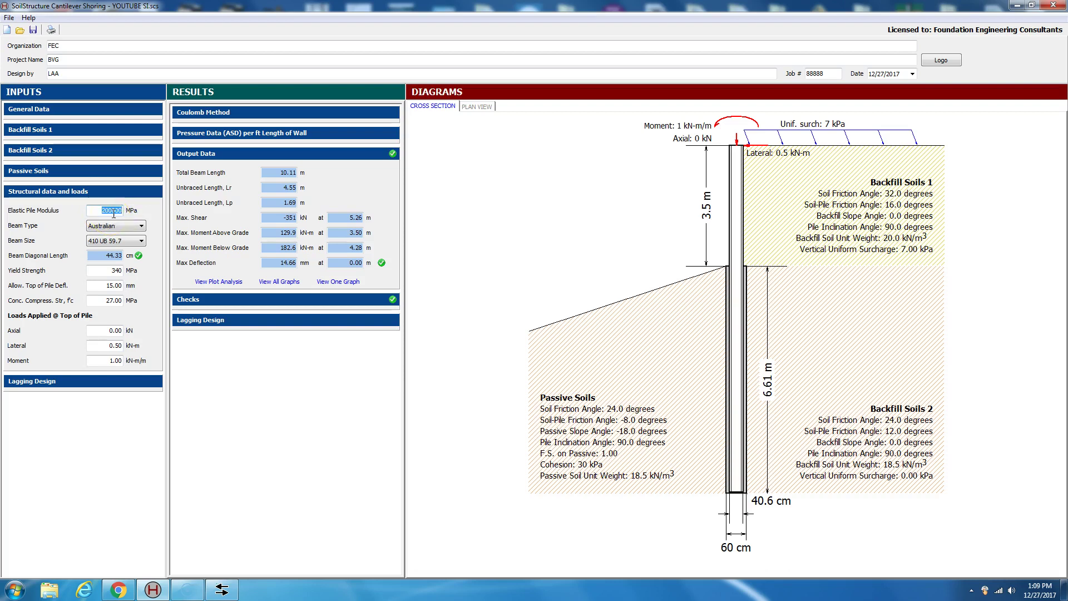
click(141, 226)
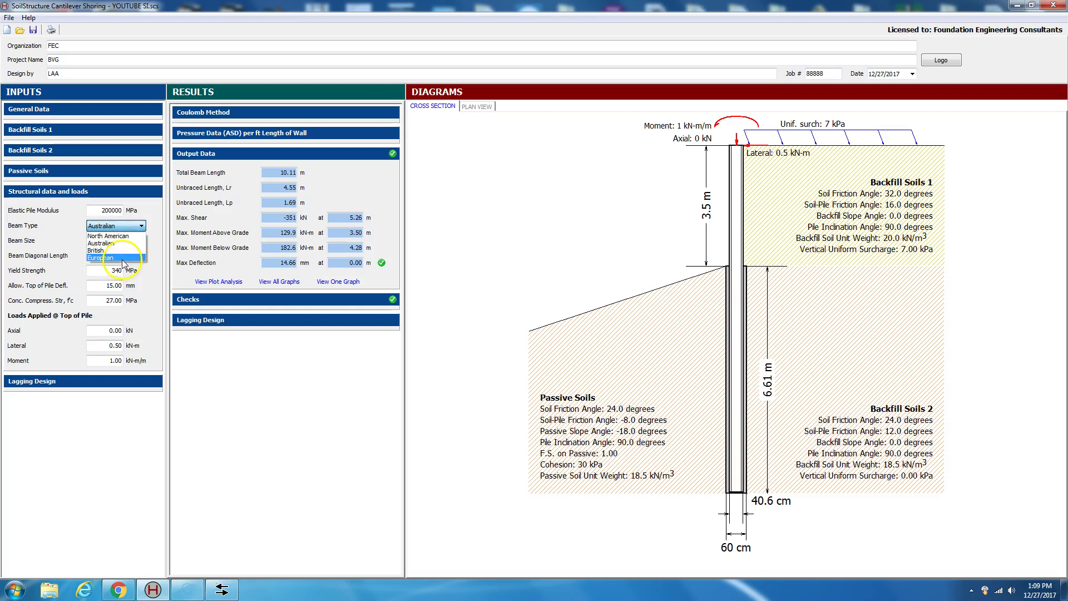
click(115, 245)
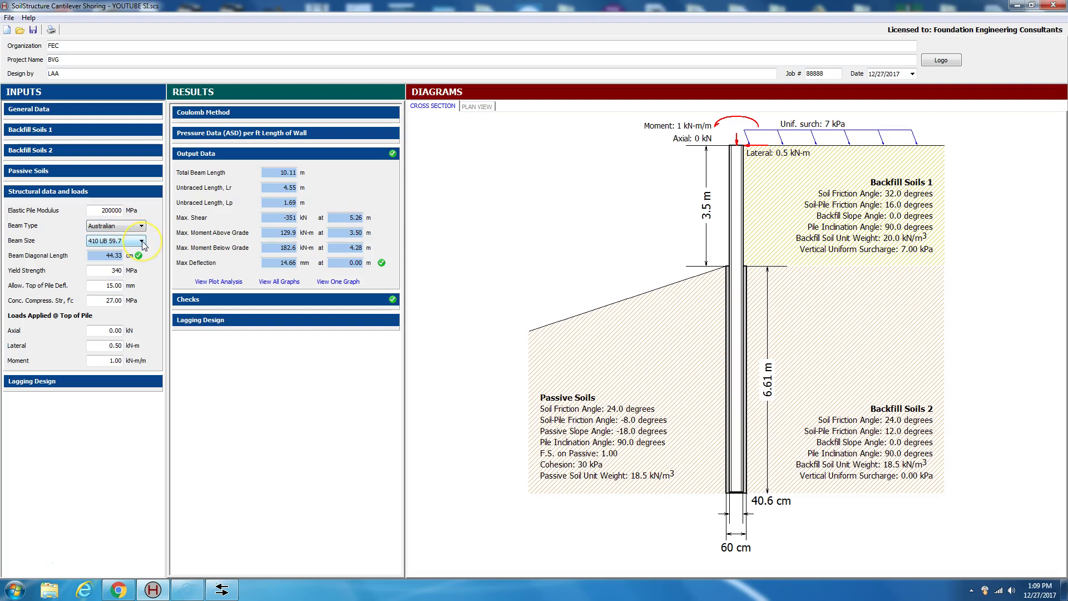
click(143, 241)
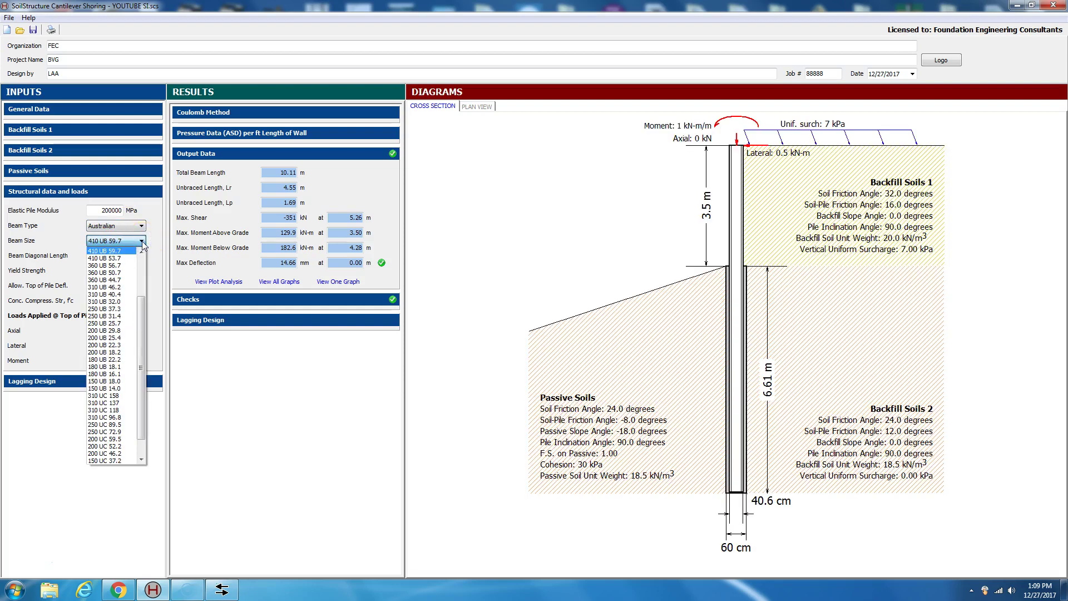
click(115, 251)
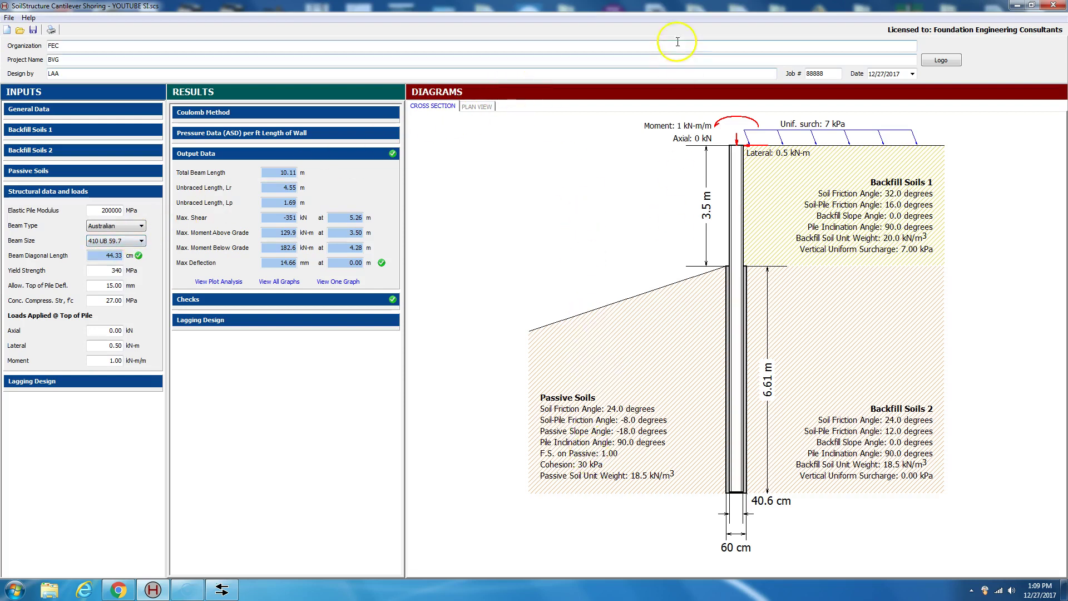
- Examine the pile in plan and cross section, along with the allowable top-of-pile deflection and the loads applied at the pile top
click(488, 106)
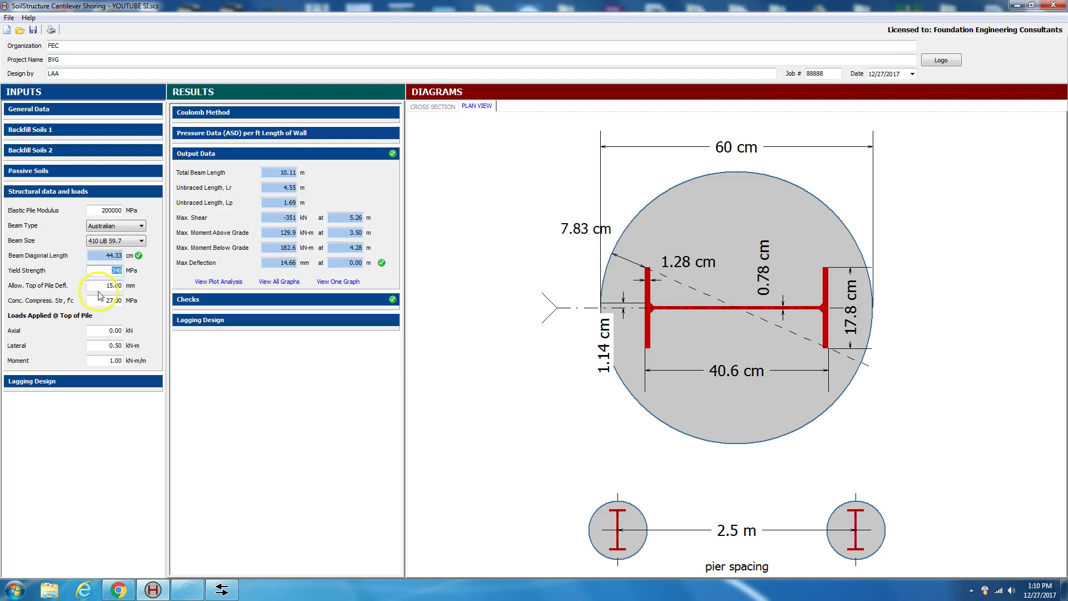
click(99, 285)
click(433, 106)
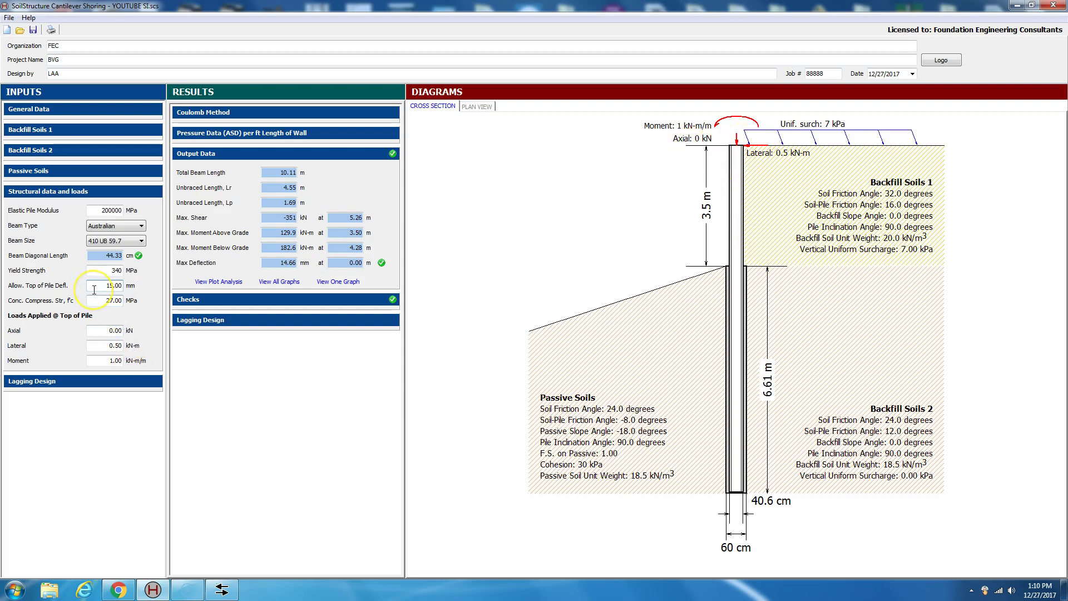
click(477, 107)
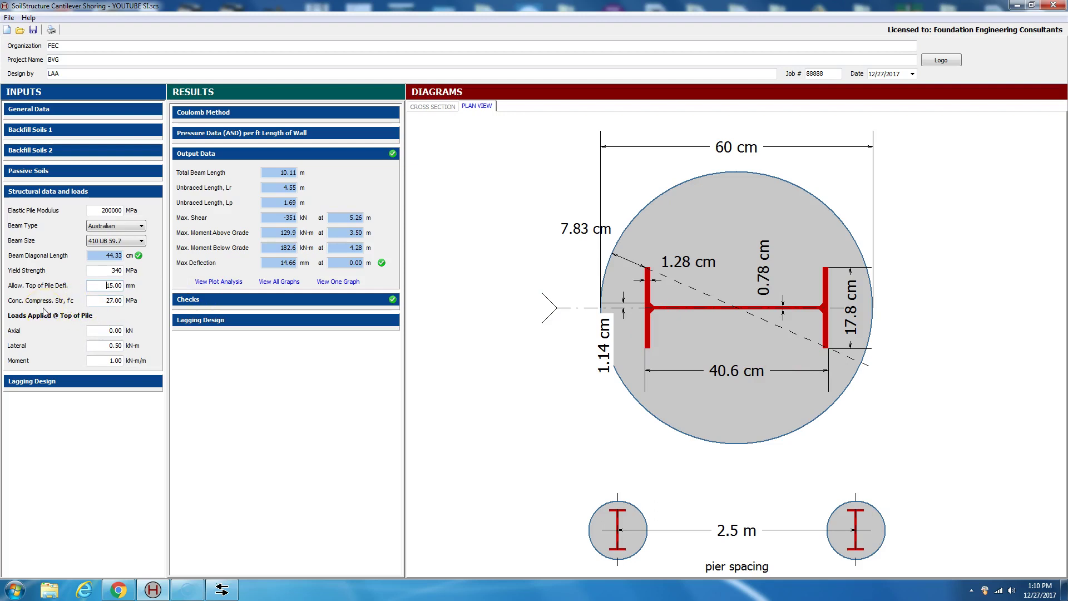
click(442, 105)
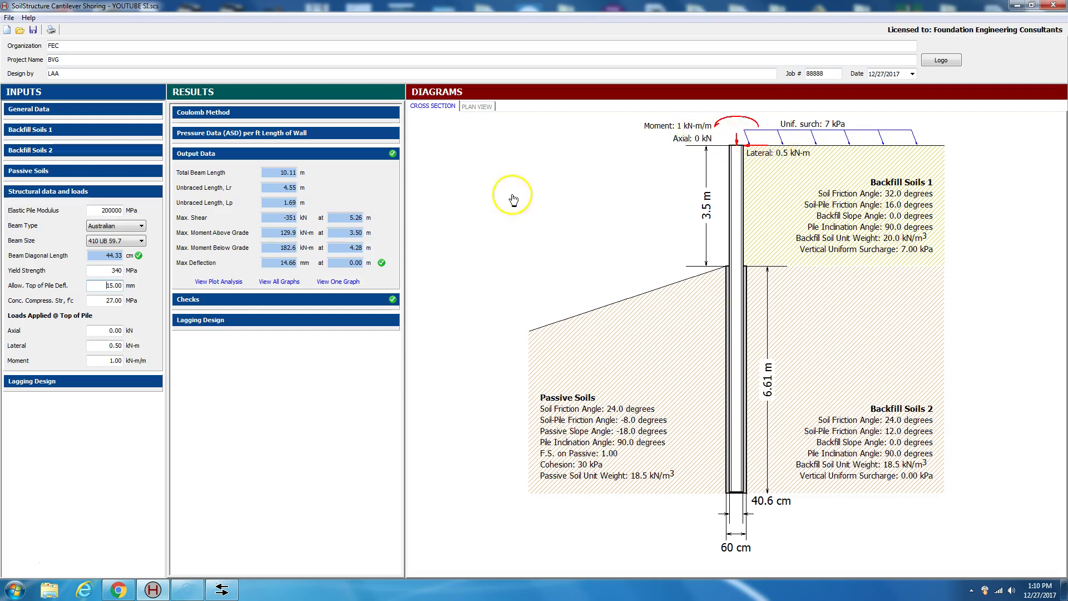
click(119, 346)
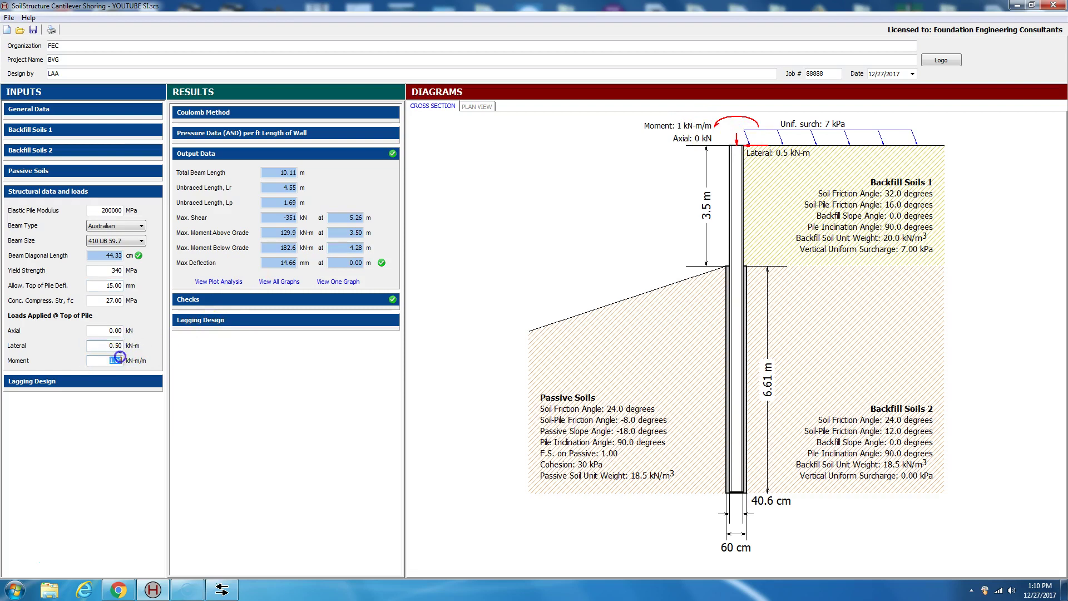
- Choose Pressure-Treated Wood as the lagging plate type, and review the allowed stresses alongside the plan view
click(84, 382)
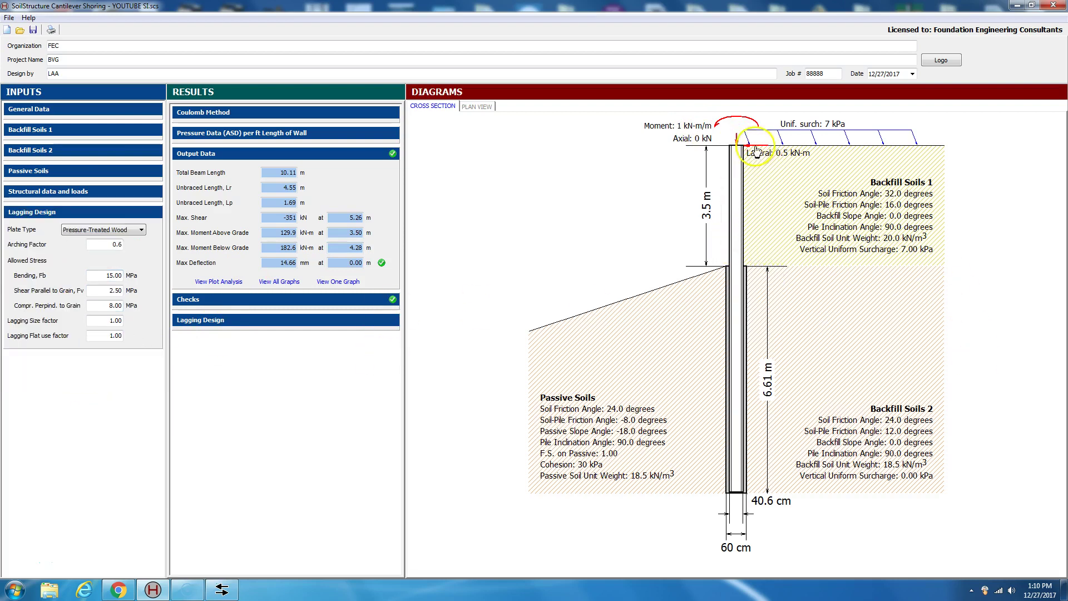
click(141, 229)
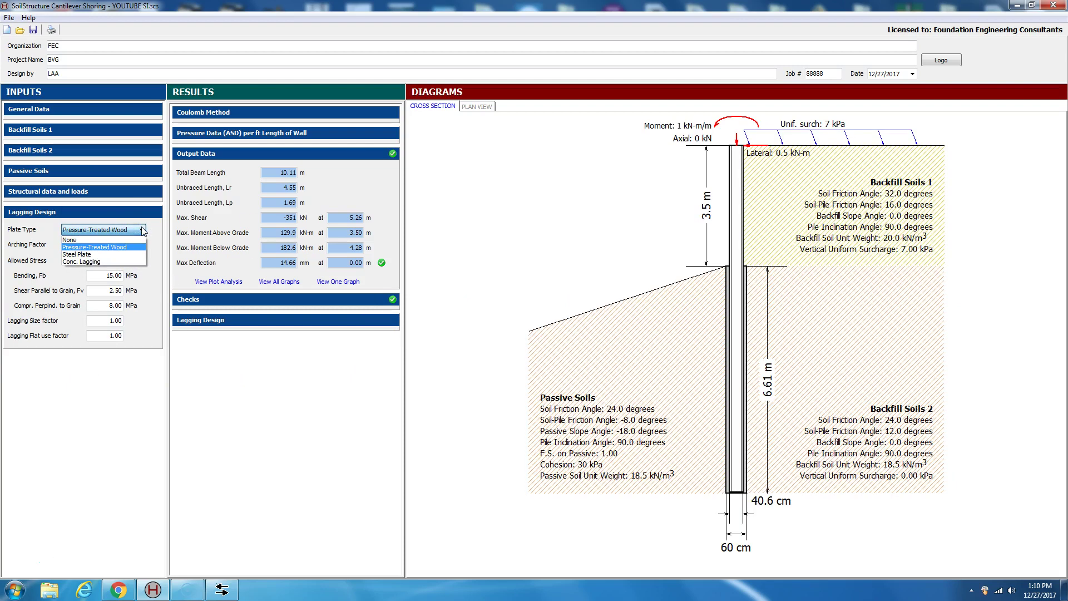
click(123, 243)
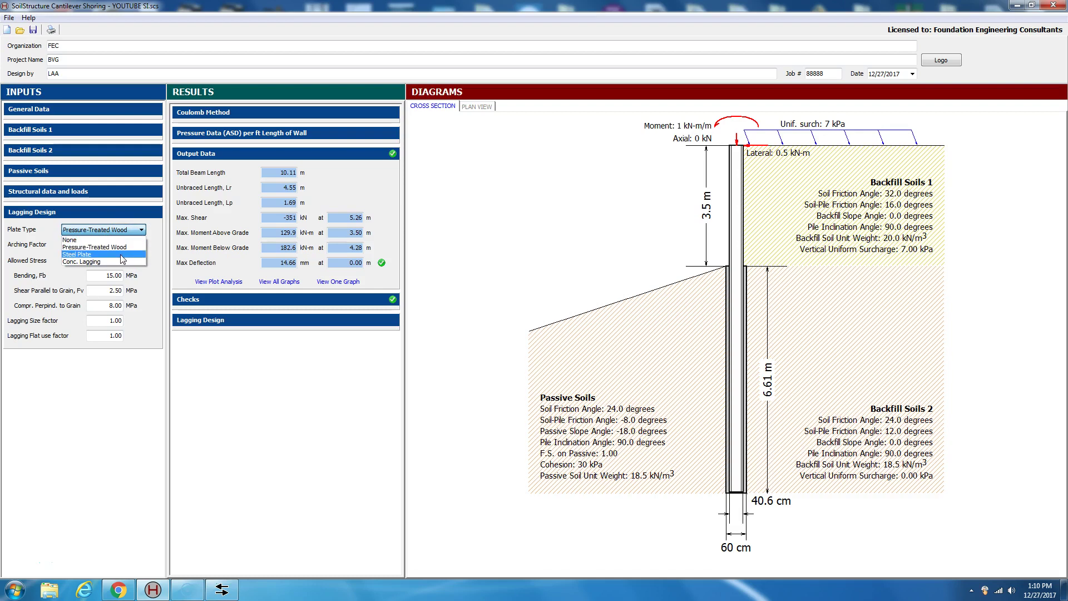
click(117, 261)
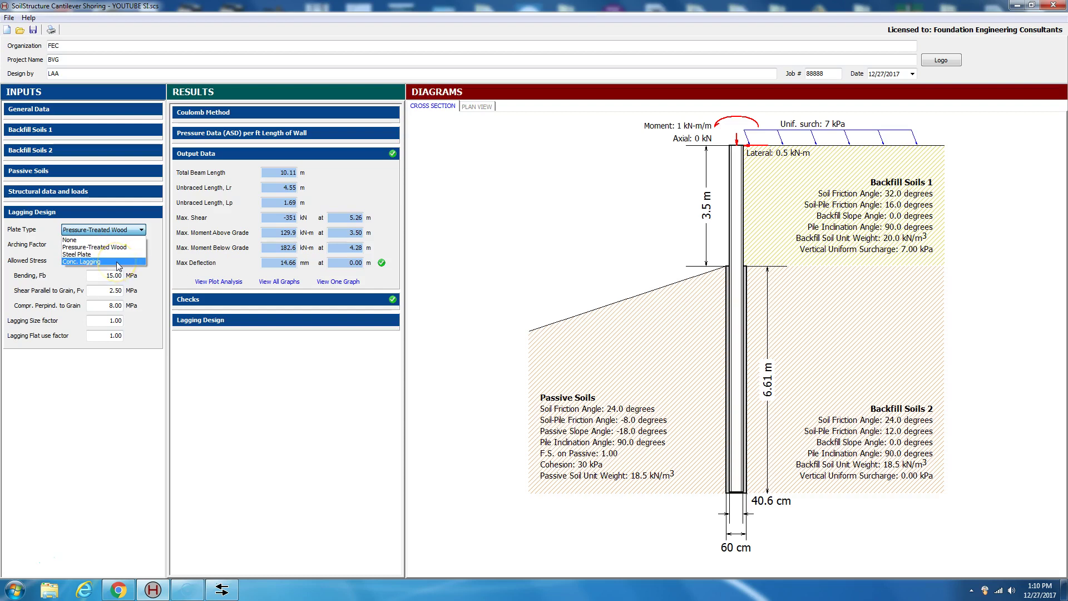
click(121, 248)
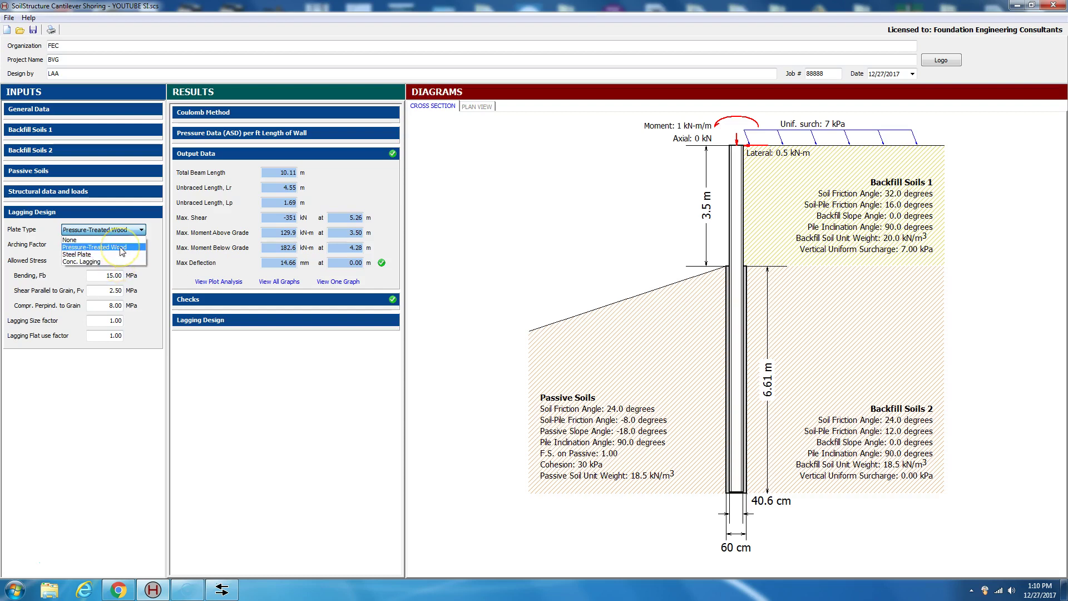
click(121, 249)
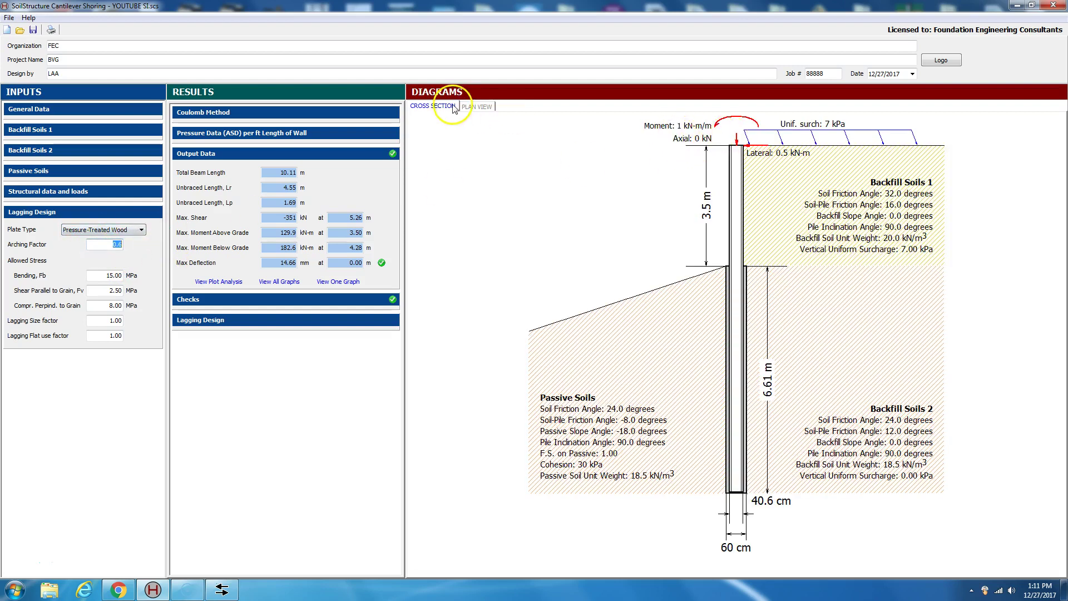
click(477, 106)
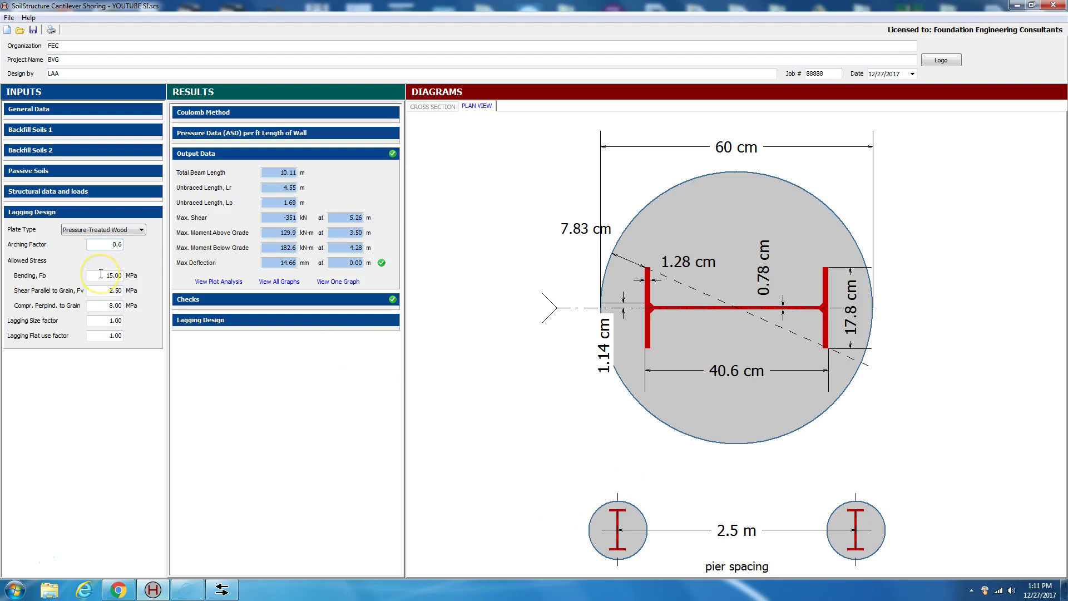
click(104, 293)
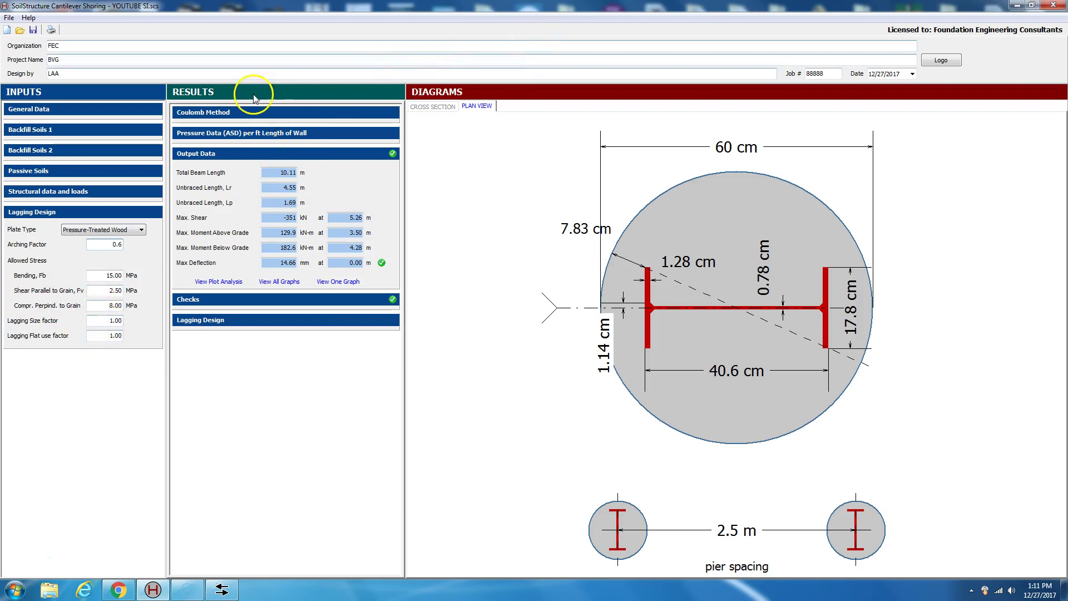
- Review the Coulomb method results and the pressure data per length of wall, and compare them with the cross section
click(238, 112)
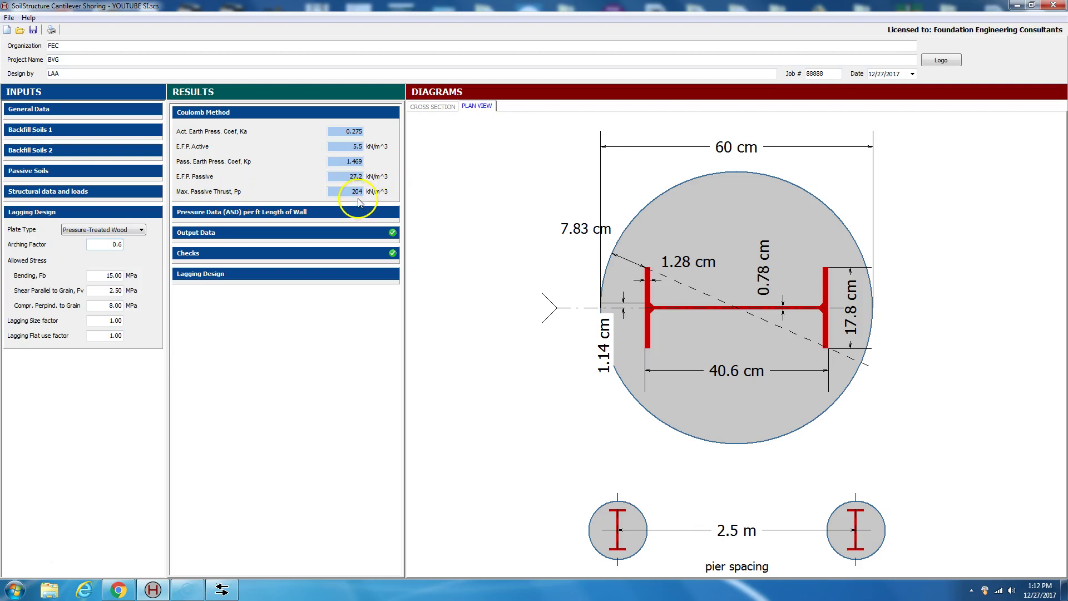
click(328, 212)
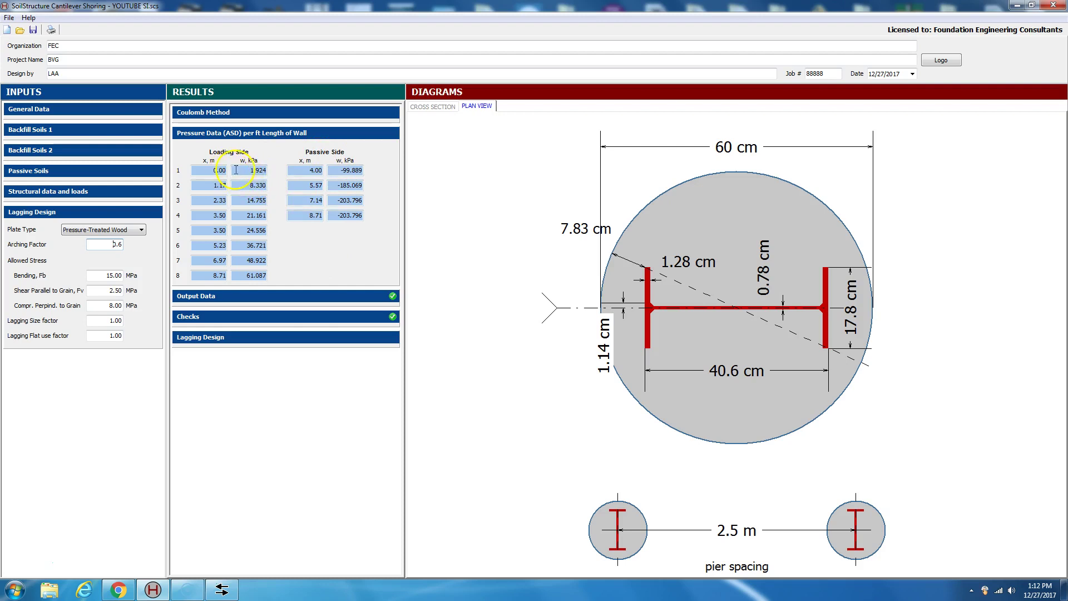
click(440, 107)
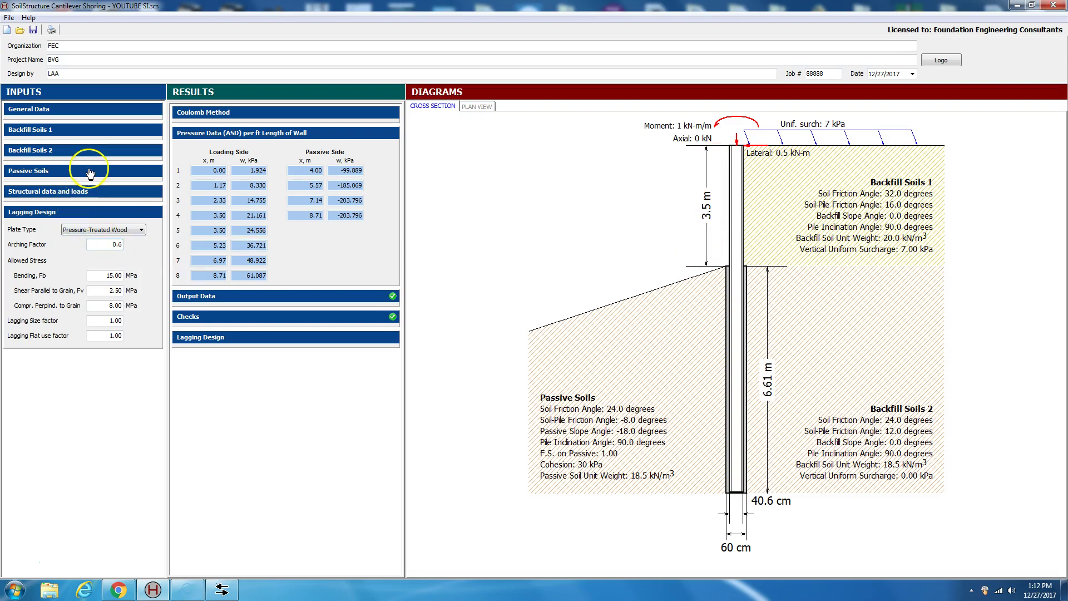
- Review the passive soil inputs, including the ignored passive height, and look at the pile in plan view
click(90, 172)
click(119, 292)
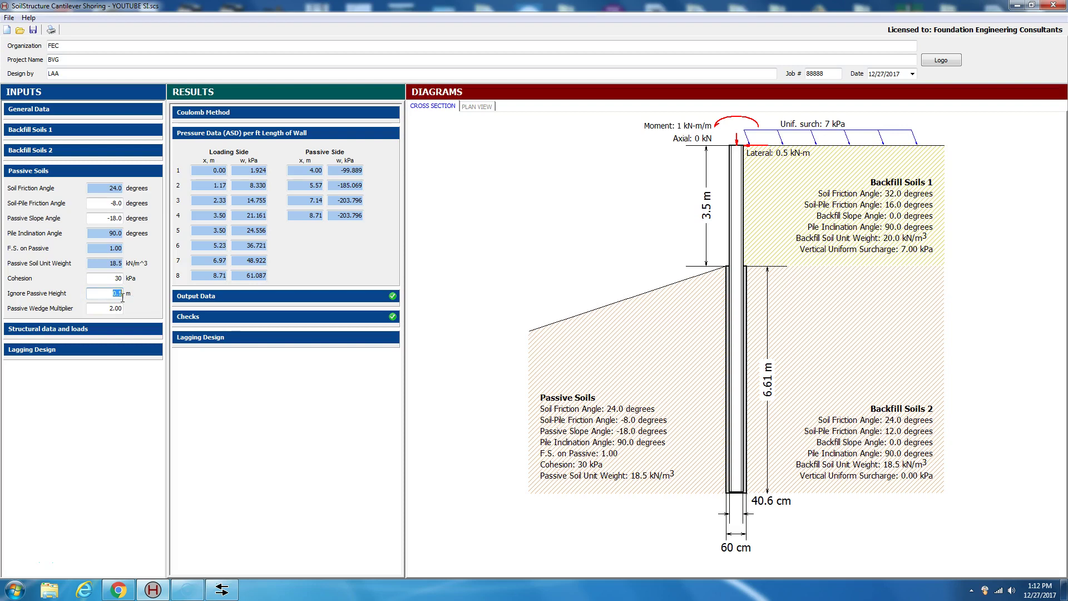
click(477, 106)
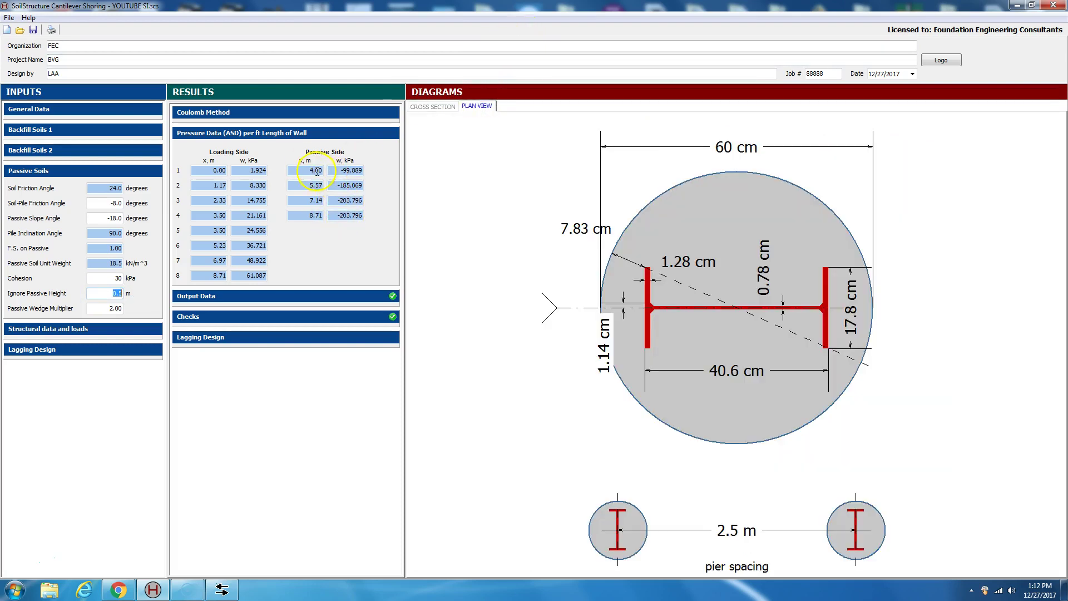
- Review the beam length, shear, moment and deflection outputs with the cross section, and compare the deflection with the allowable top-of-pile value
click(311, 296)
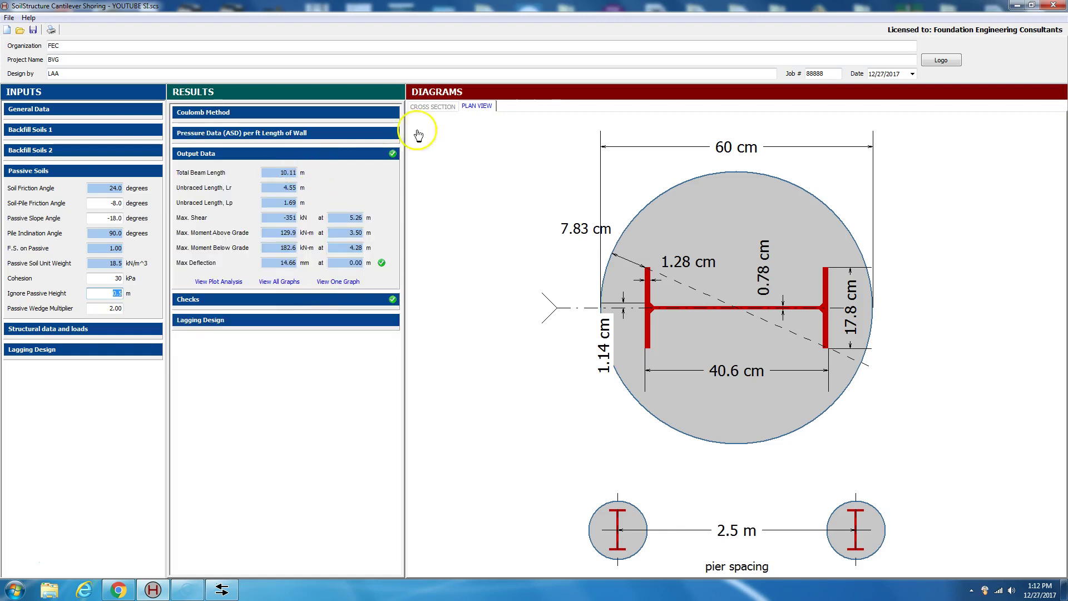
click(437, 108)
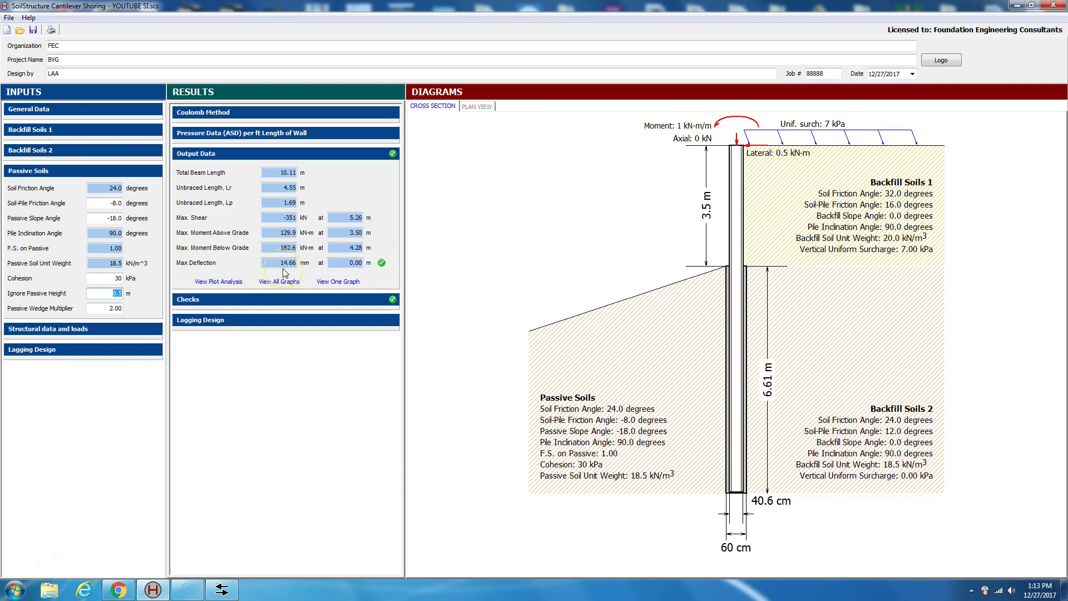
click(55, 329)
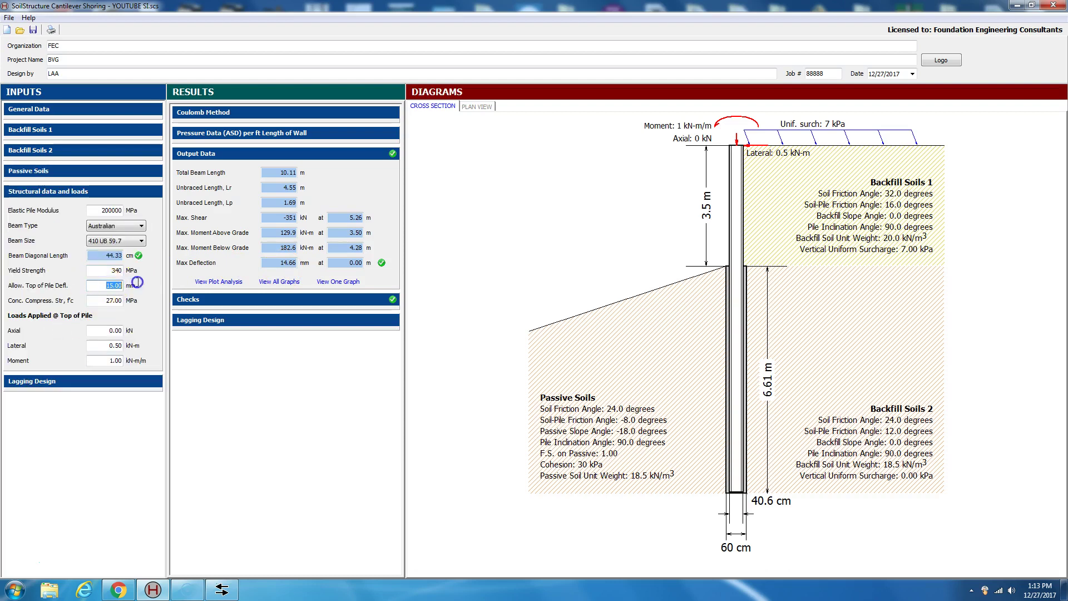
- Examine the plot analysis table of shear, moment, slope and deflection by depth, and close it
click(227, 287)
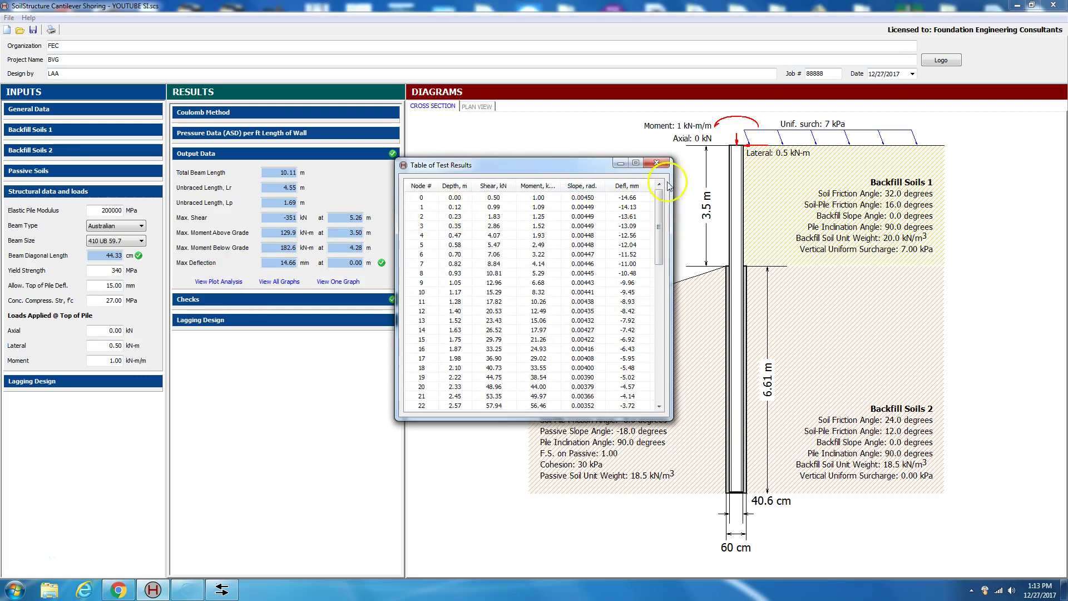
drag(658, 210, 461, 199)
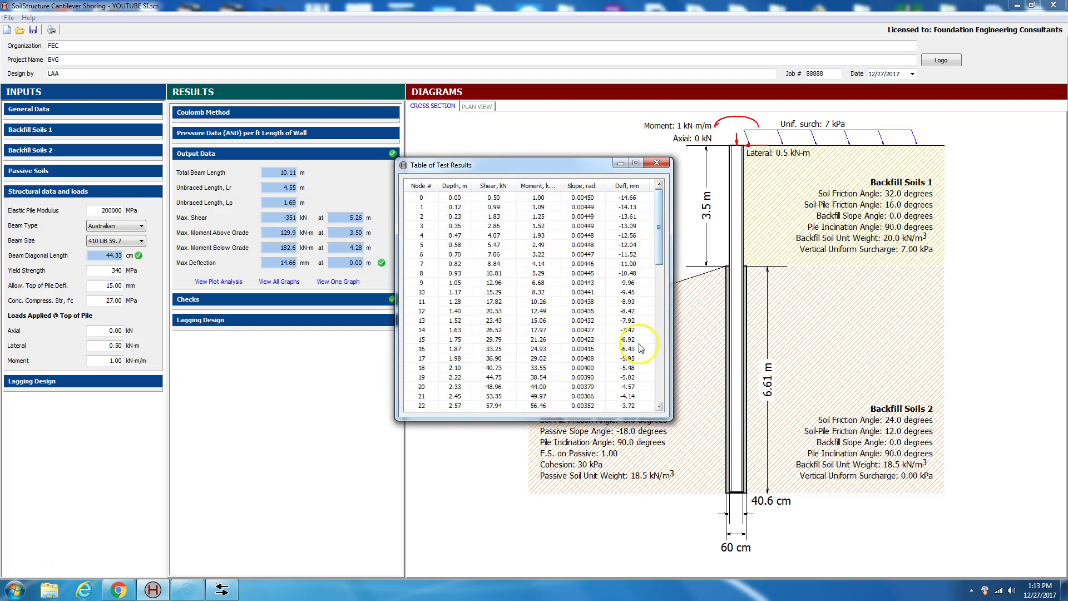
click(656, 162)
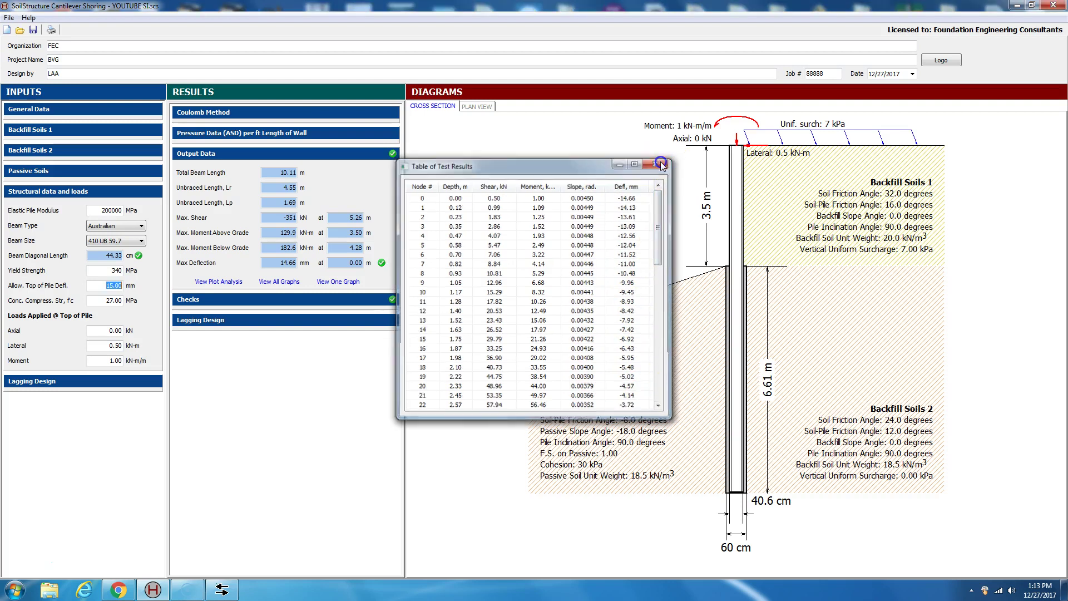
- View all result graphs together, inspect the loading curve at the pile top and at its deepest point, and close them
click(293, 282)
drag(547, 72, 736, 75)
click(646, 111)
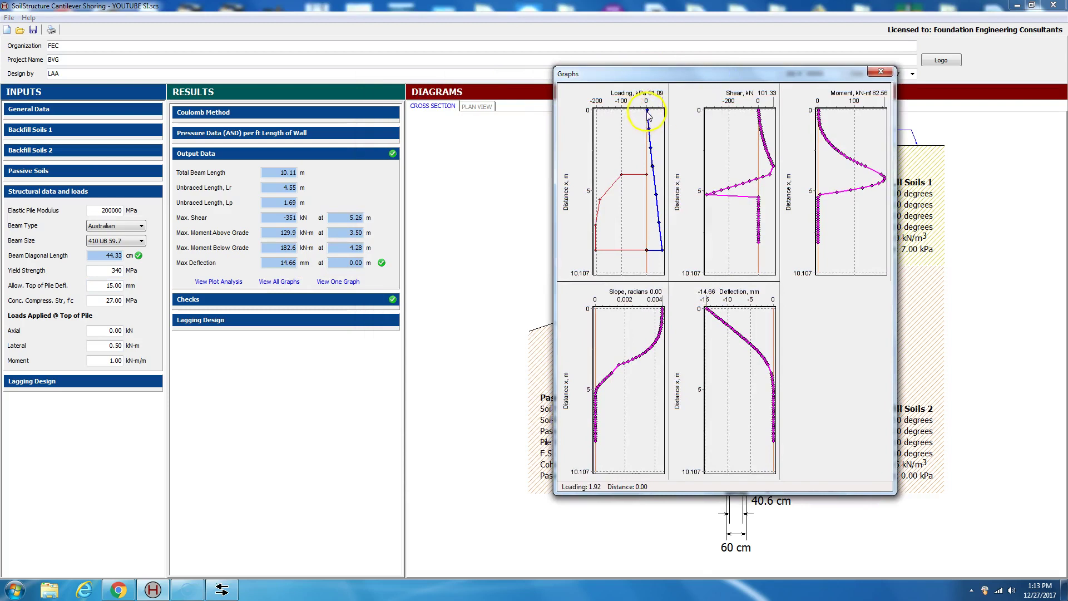
click(664, 251)
click(881, 72)
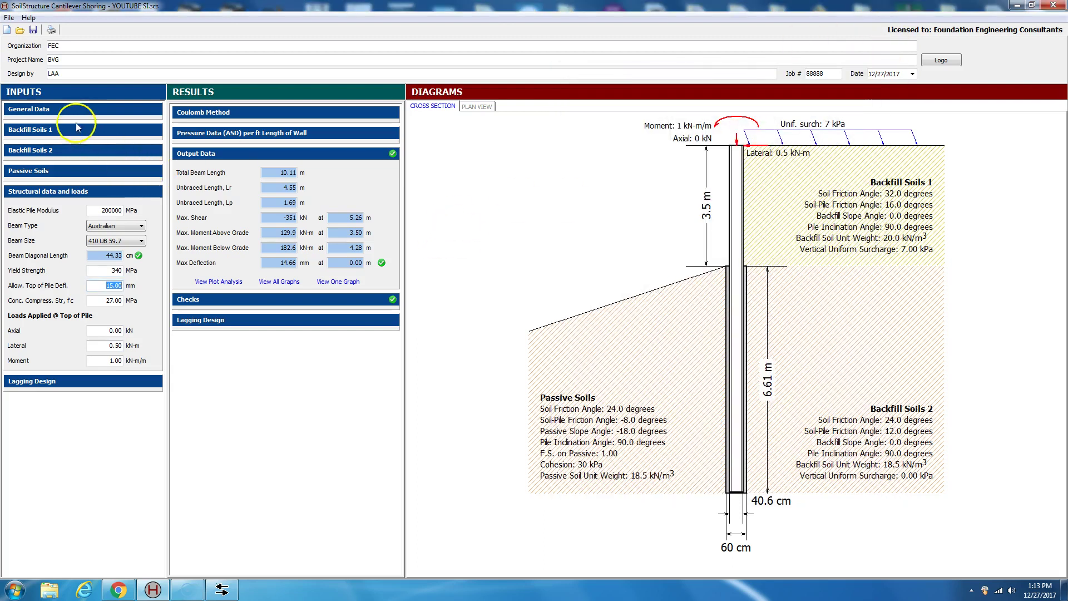
- Change the analysis method to Net Pressure and inspect the resulting loading graph among all graphs
click(57, 114)
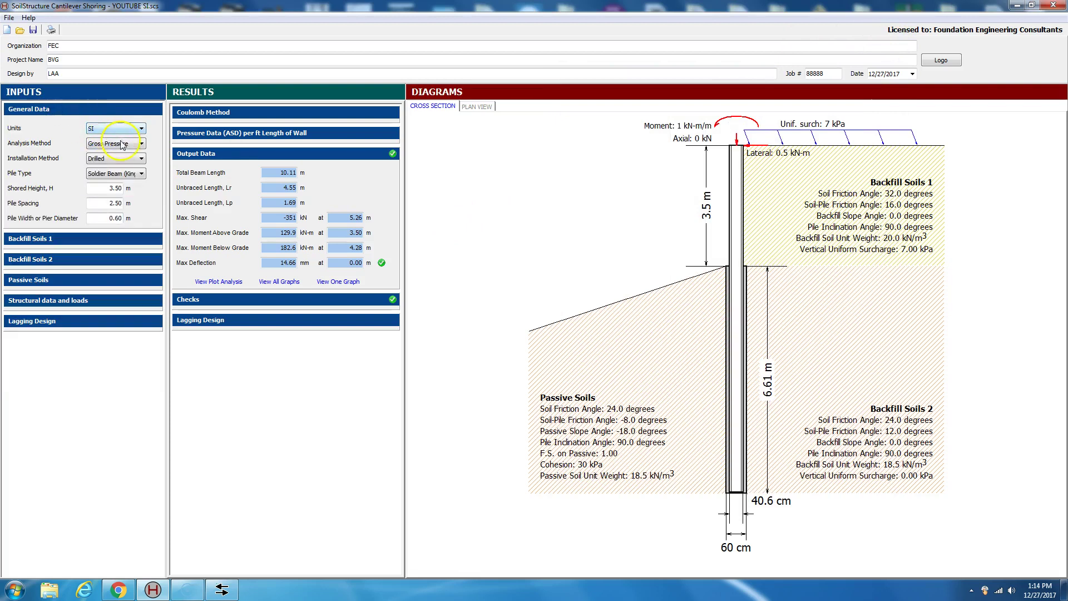
click(142, 144)
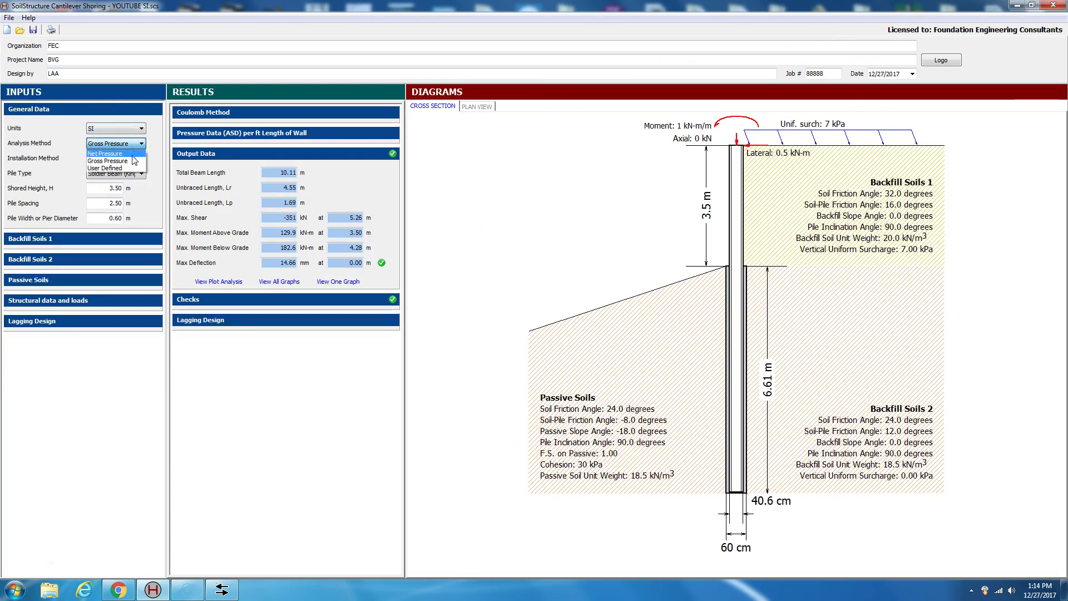
click(132, 155)
click(268, 284)
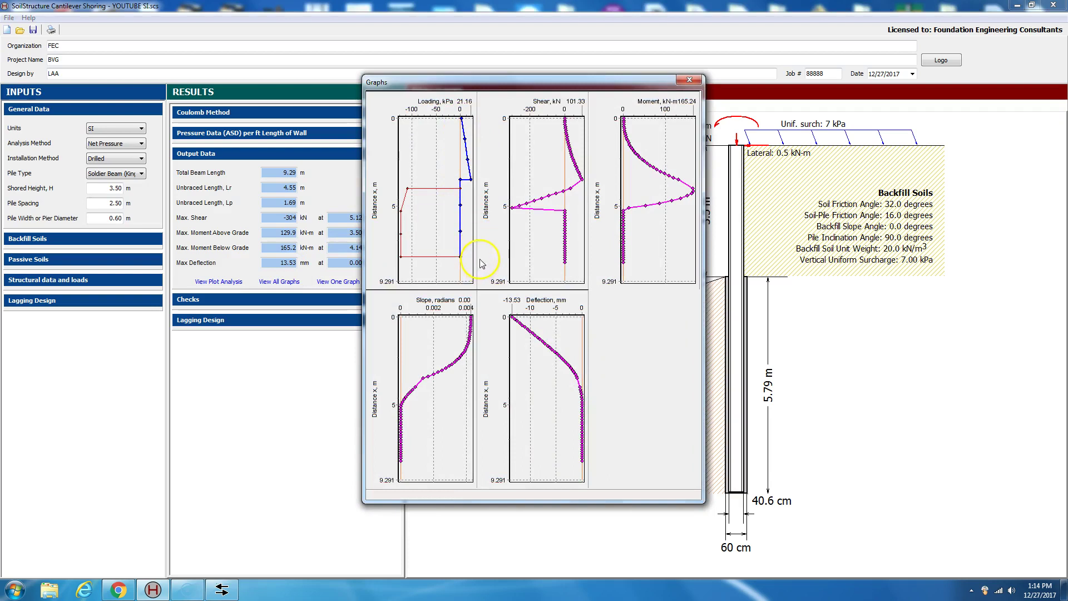
mouse_move(471, 185)
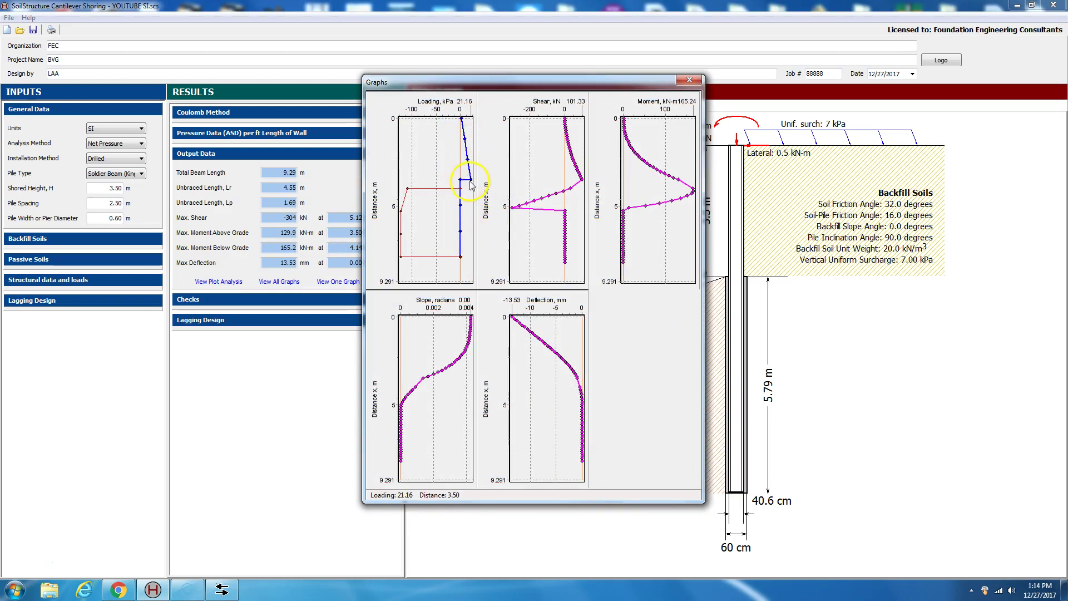
click(689, 79)
- Set the analysis method to Gross Pressure and inspect the loading and deflection curves in all graphs
click(141, 144)
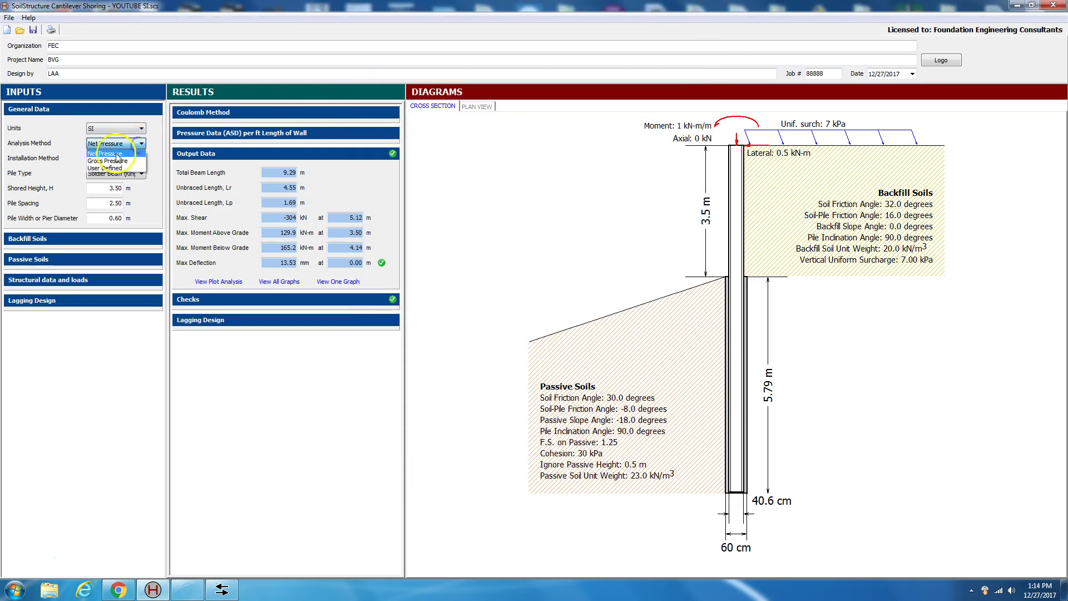
click(109, 160)
click(277, 282)
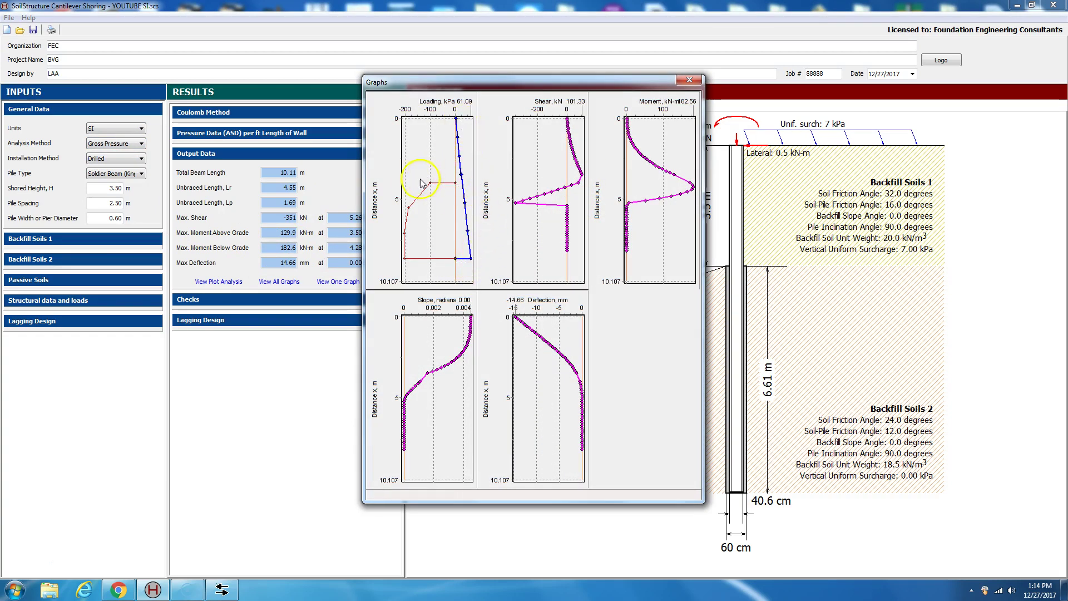
mouse_move(456, 261)
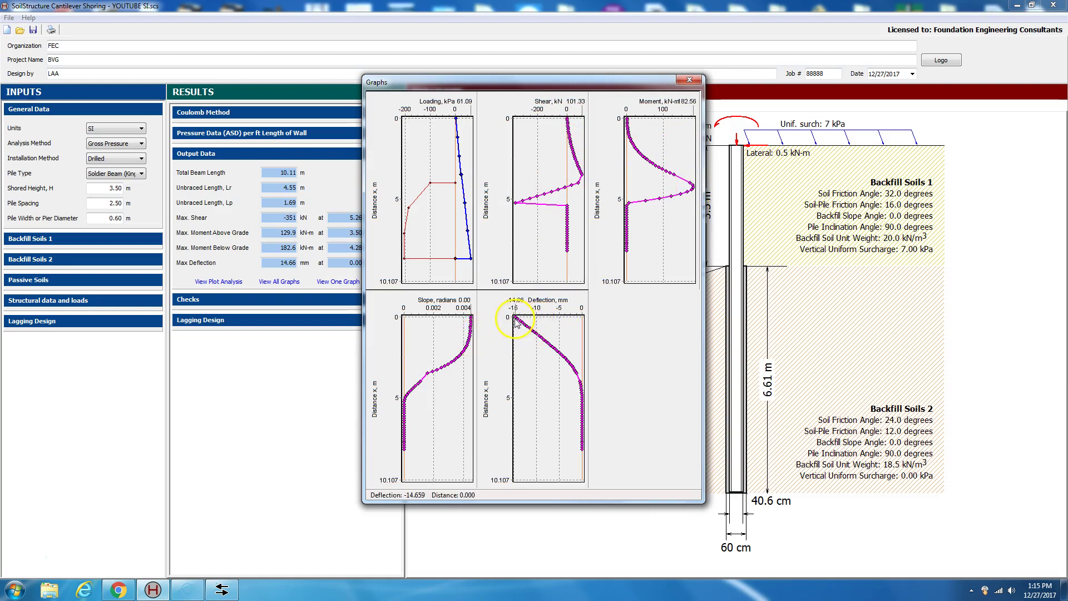
click(690, 81)
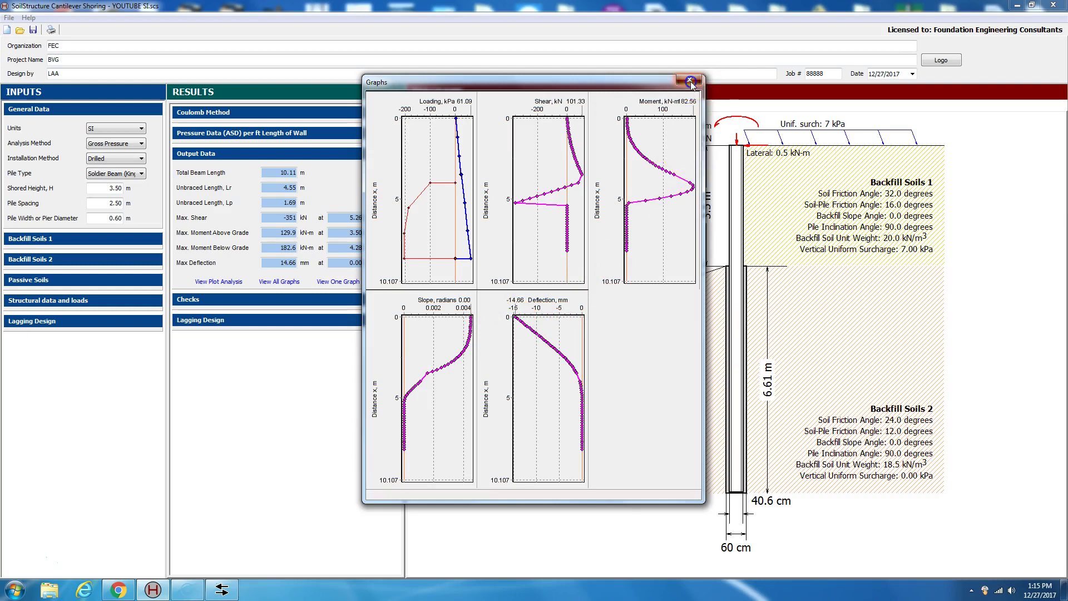
- View the Loading graph on its own, examine the pressure distribution along the pile, and close it
click(334, 281)
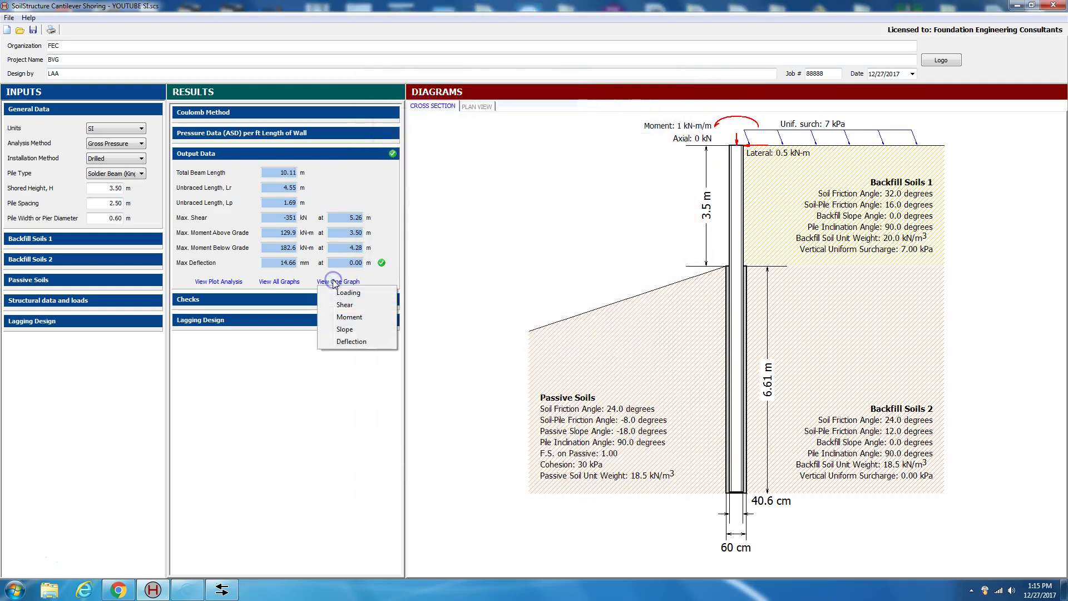
click(338, 293)
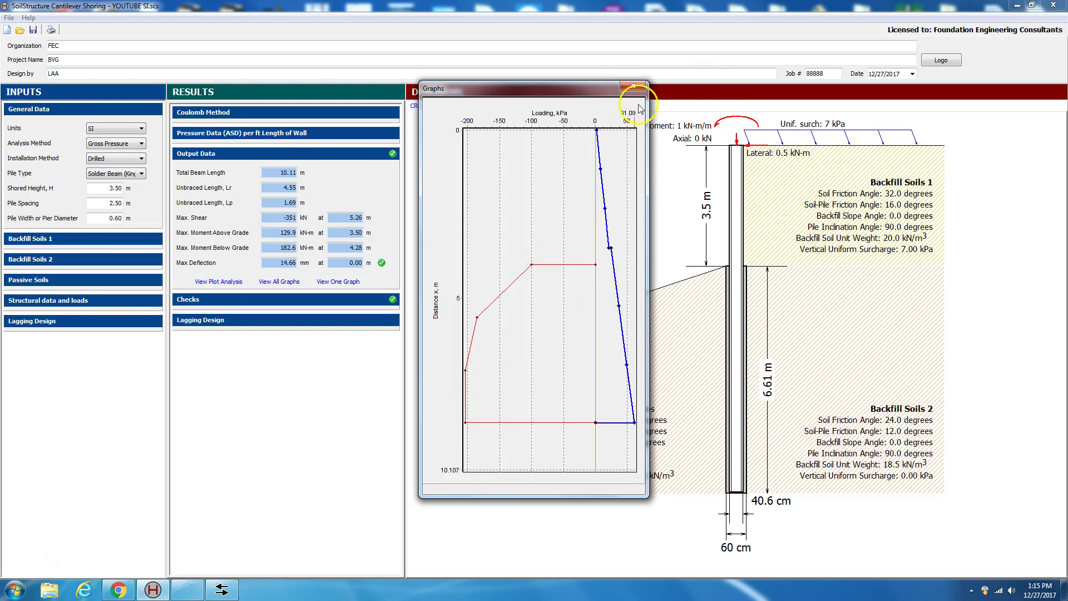
click(633, 86)
- Review the capacity and utilization checks for moment, shear, axial load, P-M interaction and slenderness ratio
click(241, 300)
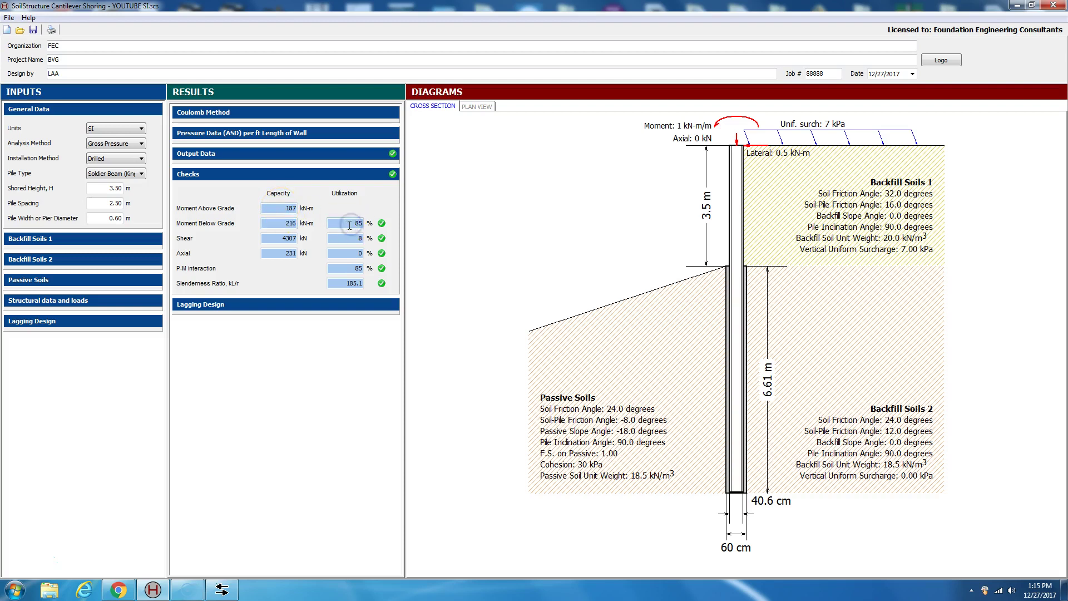
drag(346, 227, 371, 225)
key(Tab)
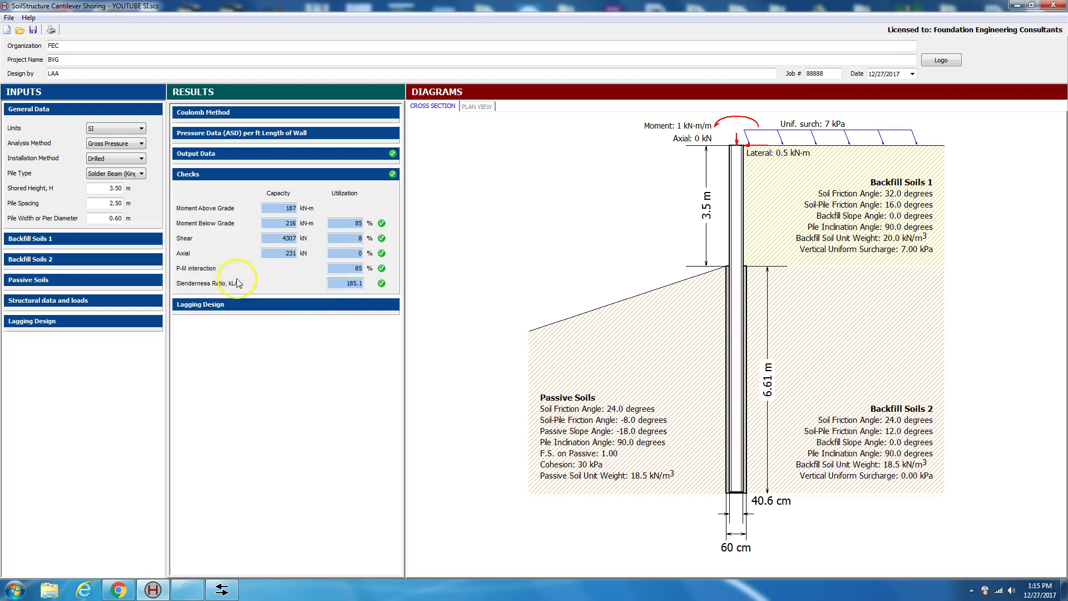
- Review the lagging design results, including soil pressure and wood lagging size, and look at the plan view
click(357, 307)
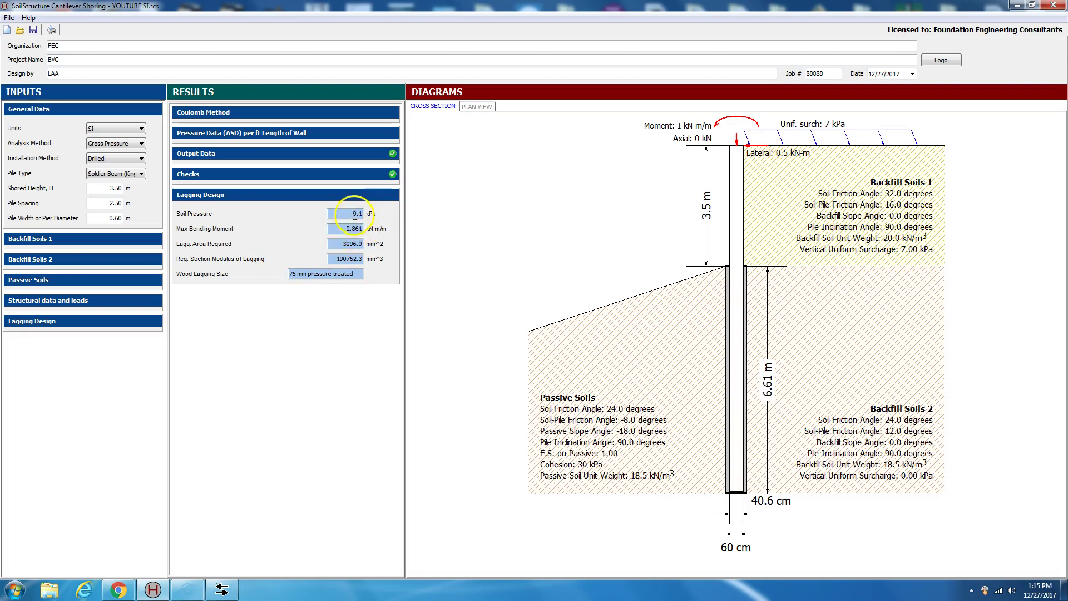
click(291, 275)
drag(306, 276, 308, 274)
click(358, 272)
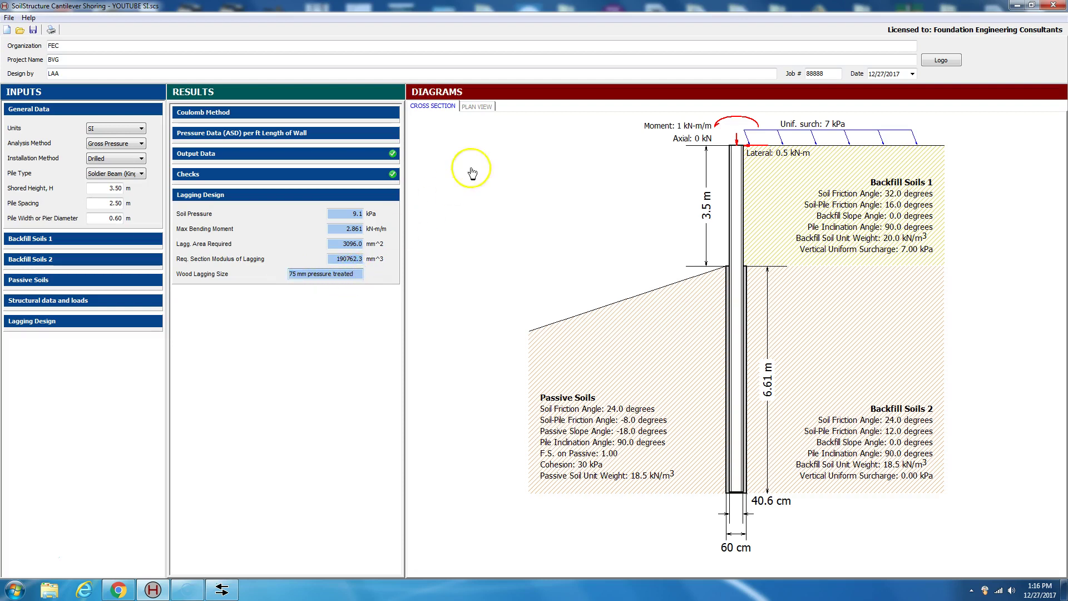
click(479, 106)
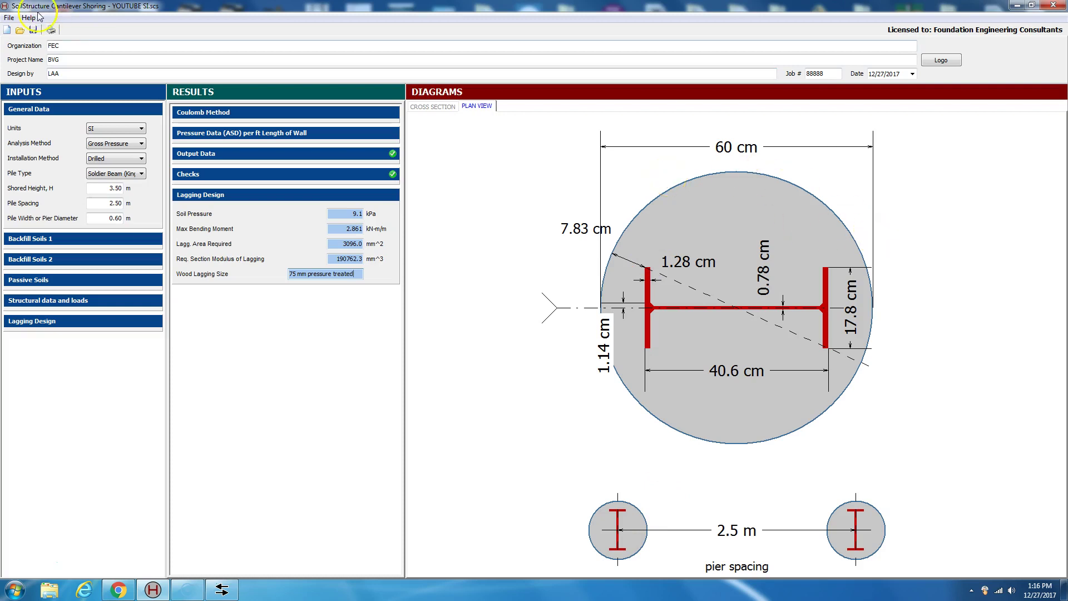
- Open the YOUTUBE ENGLISH.scs project without saving the current file, and display its cross section
click(6, 17)
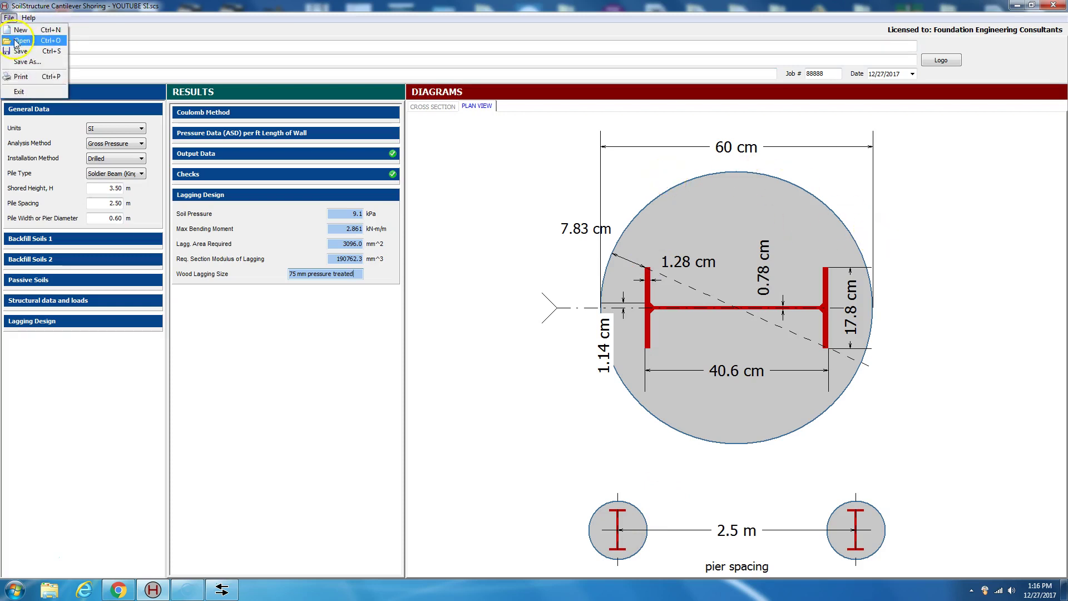
click(15, 41)
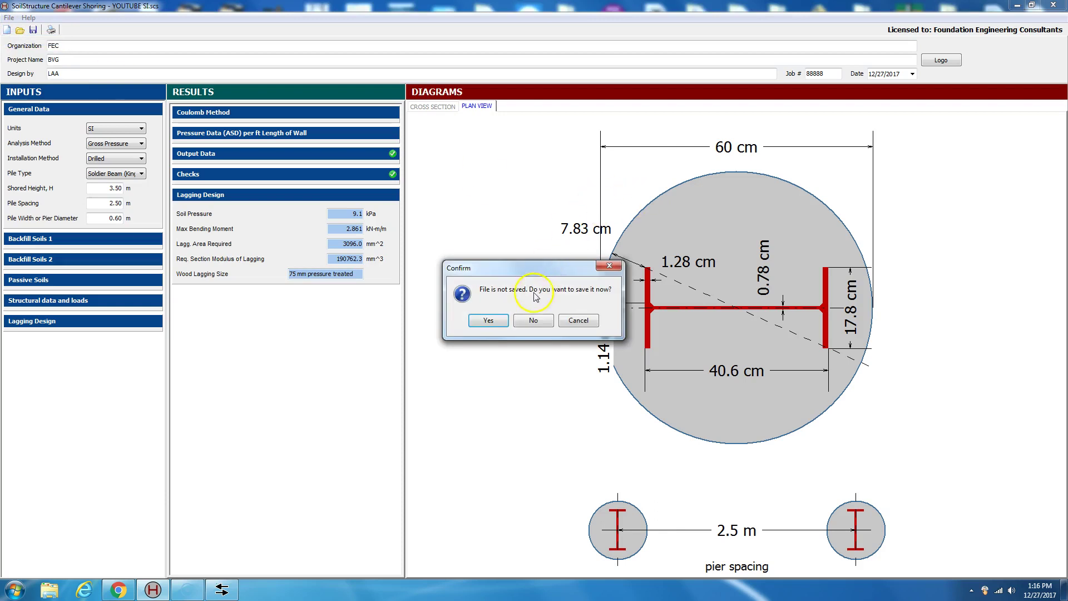
click(522, 320)
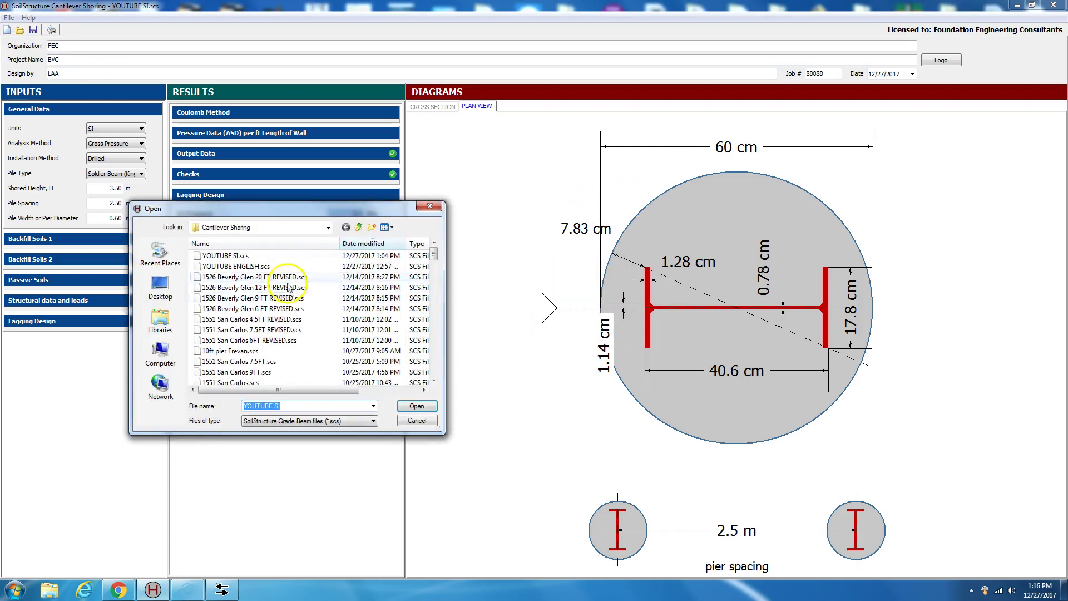
click(273, 266)
click(413, 405)
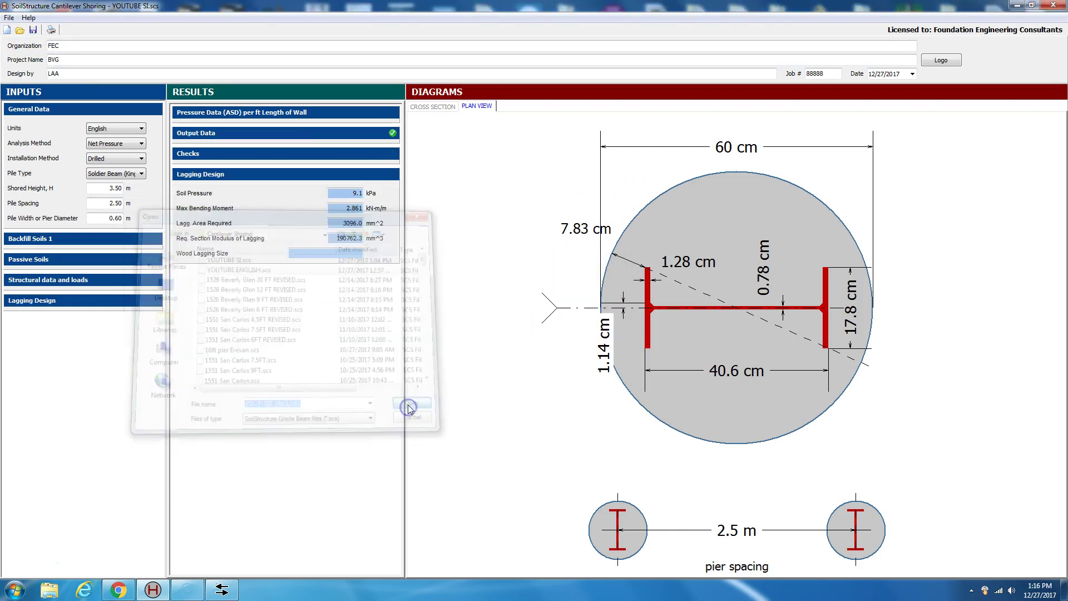
click(430, 106)
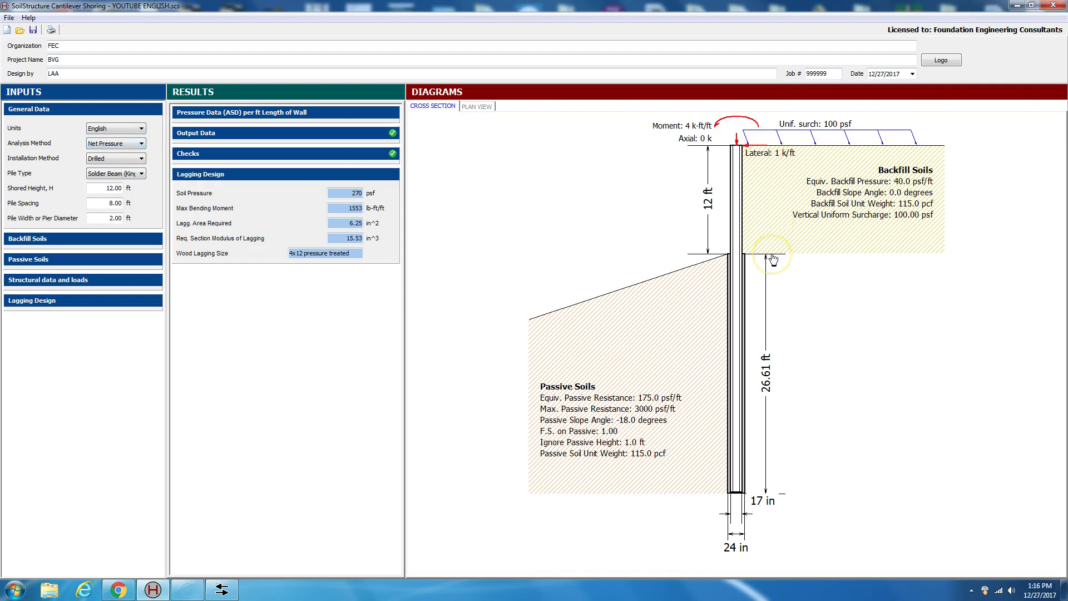
- Review the Backfill Soils and Passive Soils inputs, including the ignored passive height and passive wedge multiplier
click(104, 245)
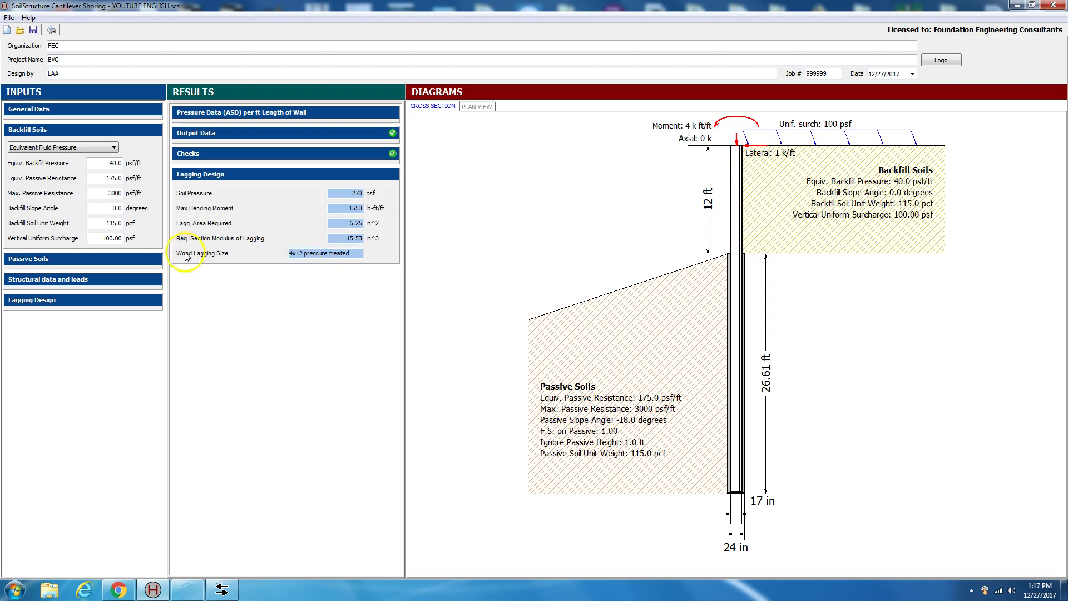
click(106, 259)
click(110, 179)
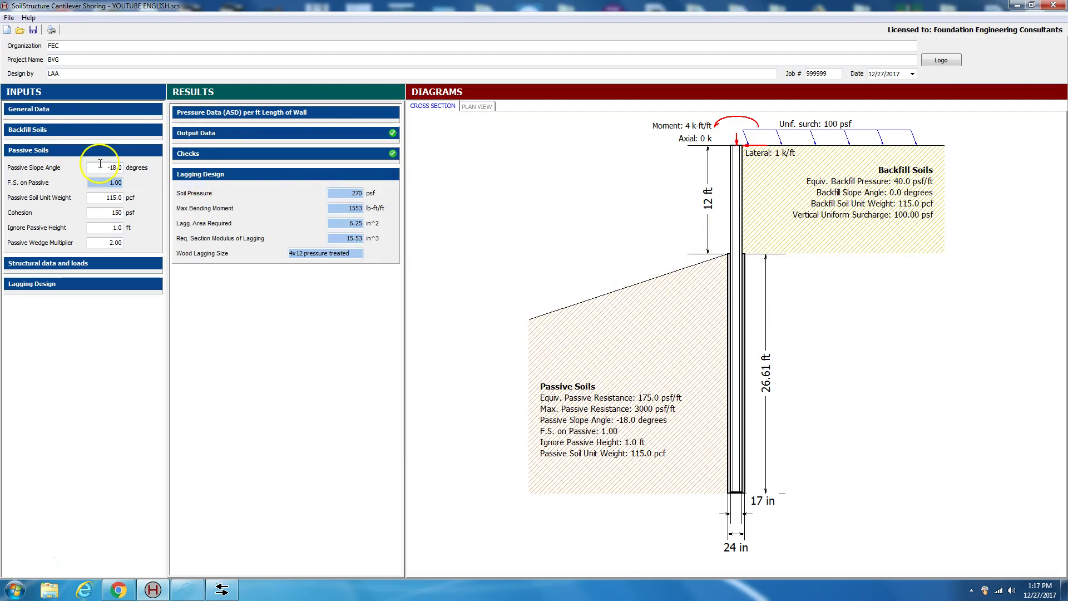
click(127, 198)
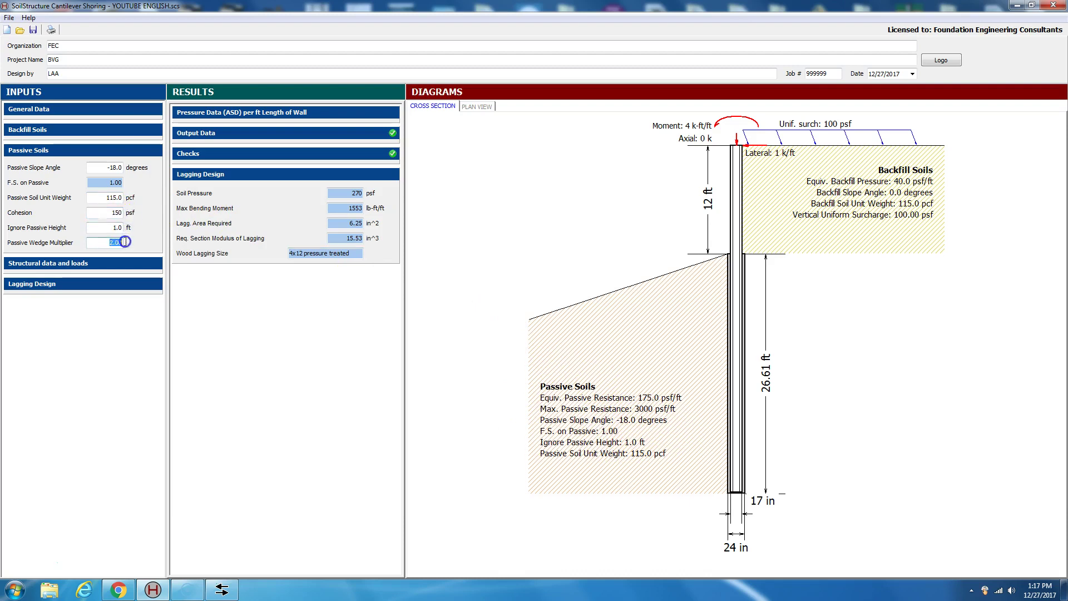
click(108, 228)
click(107, 241)
- Review the structural data and loads inputs, keeping the North American beam type, and examine the beam in plan view
click(118, 262)
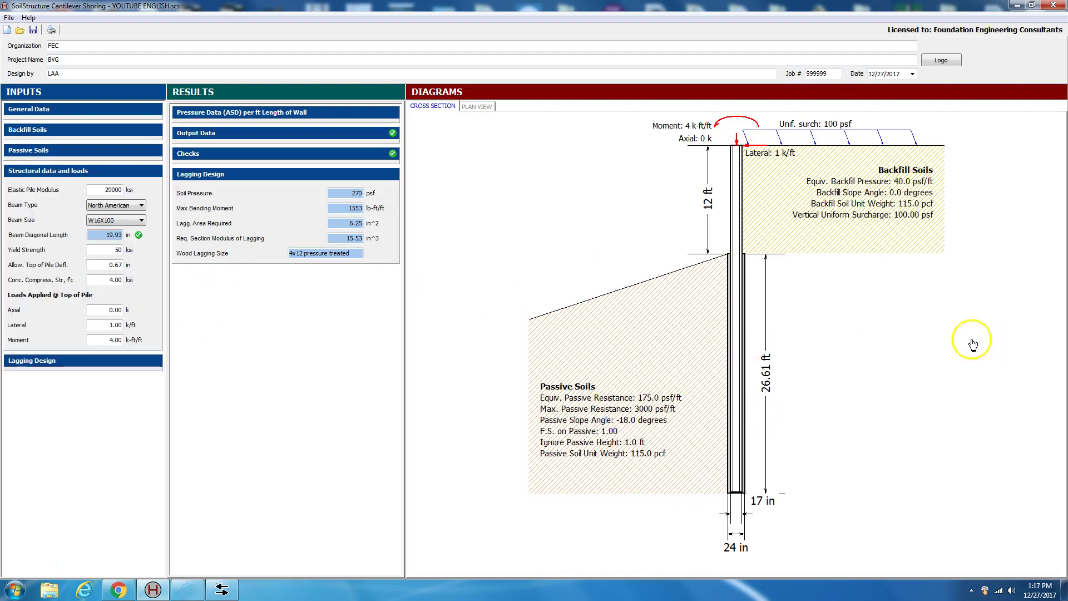
click(142, 206)
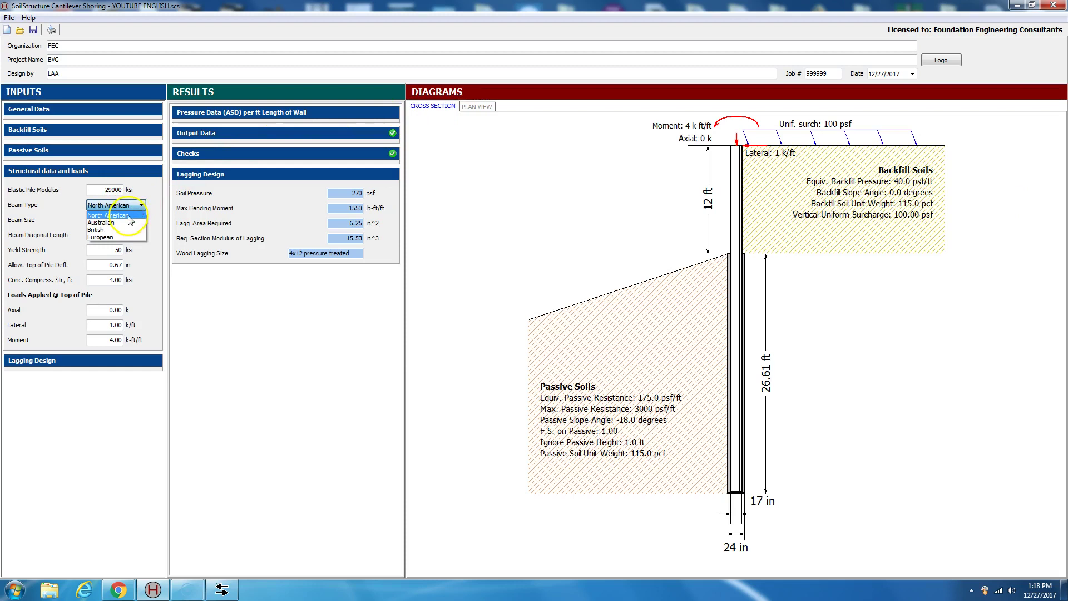
click(129, 216)
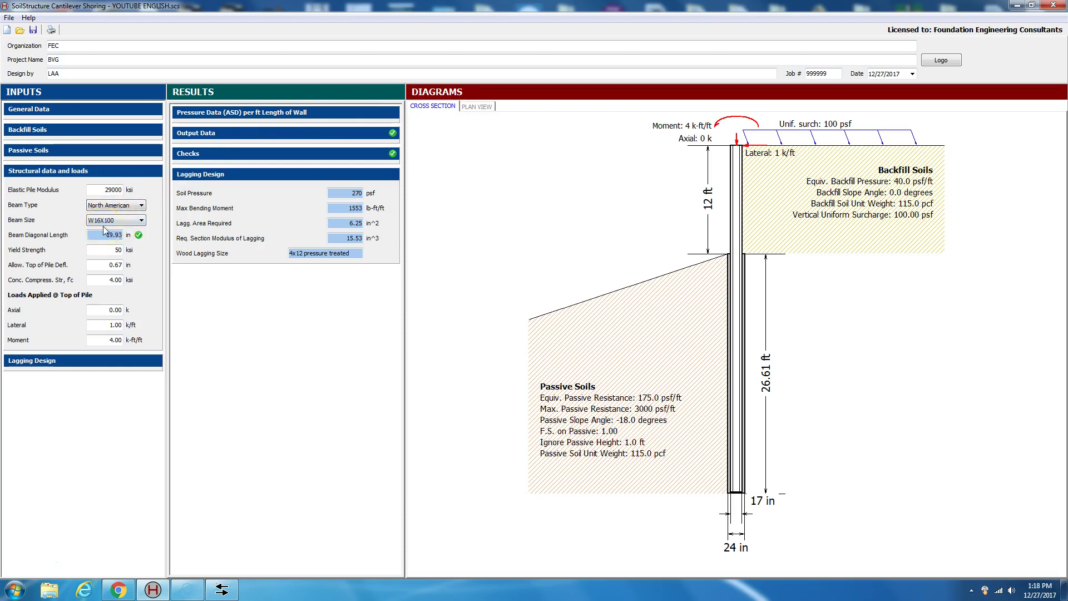
click(478, 107)
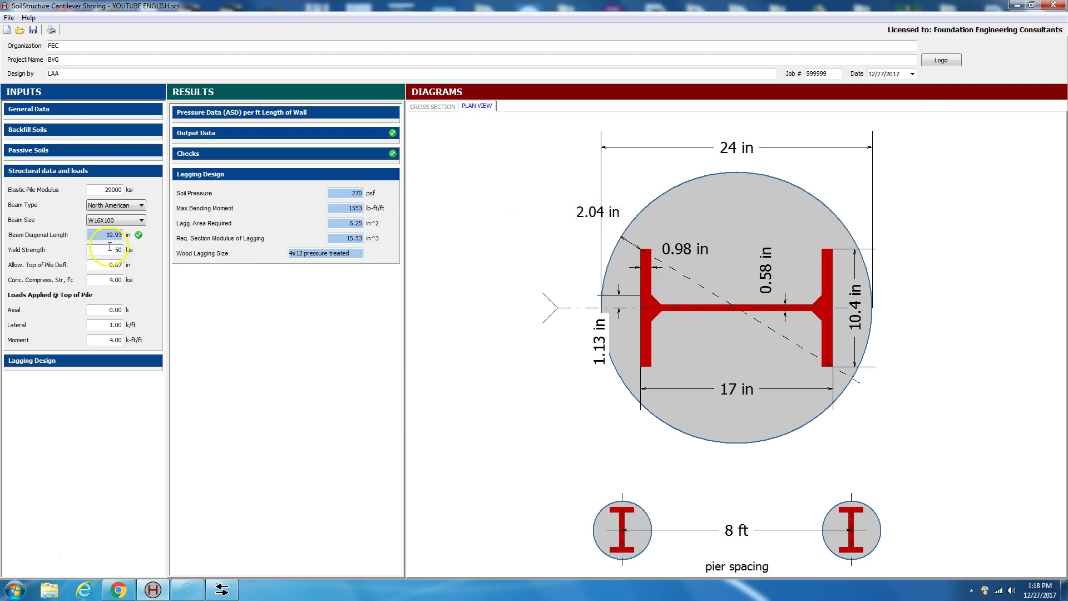
- Review the allowable top-of-pile deflection and concrete compressive strength inputs against the cross section and plan view
click(102, 264)
click(432, 106)
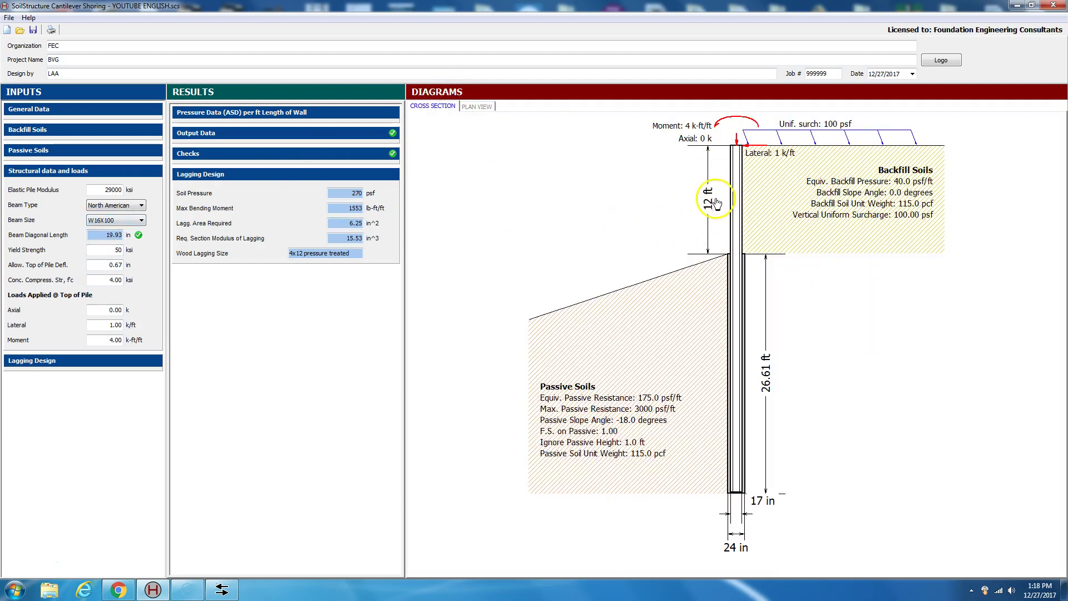
click(101, 266)
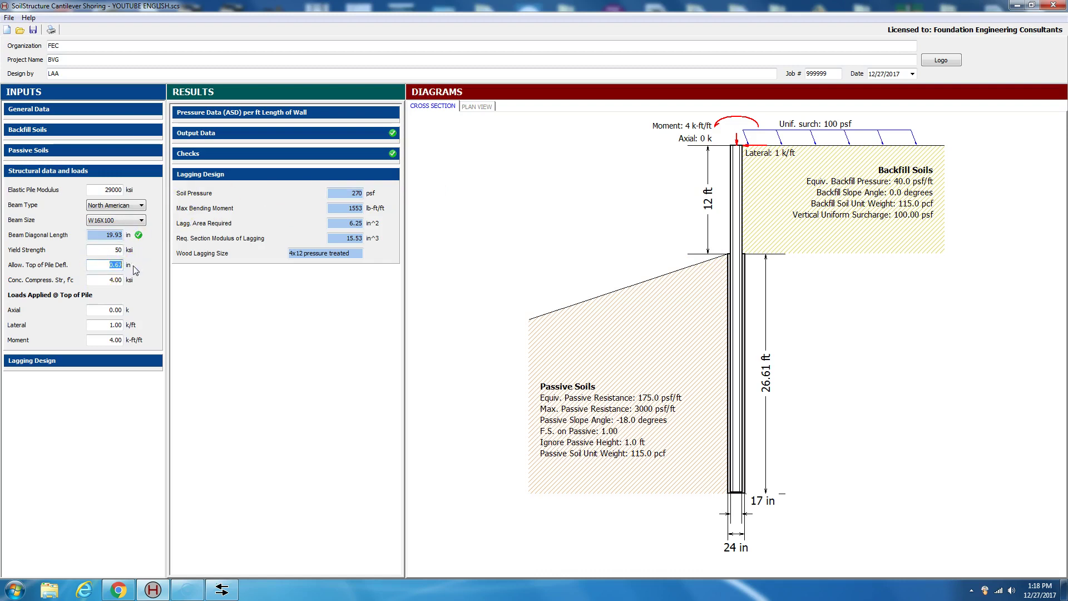
click(110, 279)
click(477, 106)
click(433, 109)
- Review the pressure data and output data results, and examine the loading diagram among all the graphs
click(214, 114)
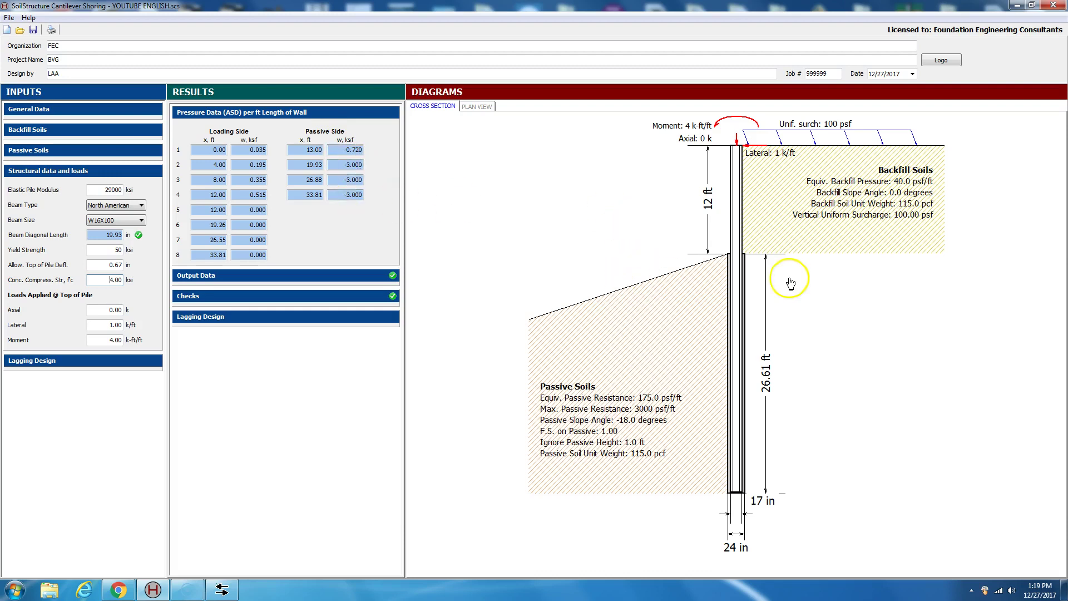
click(310, 276)
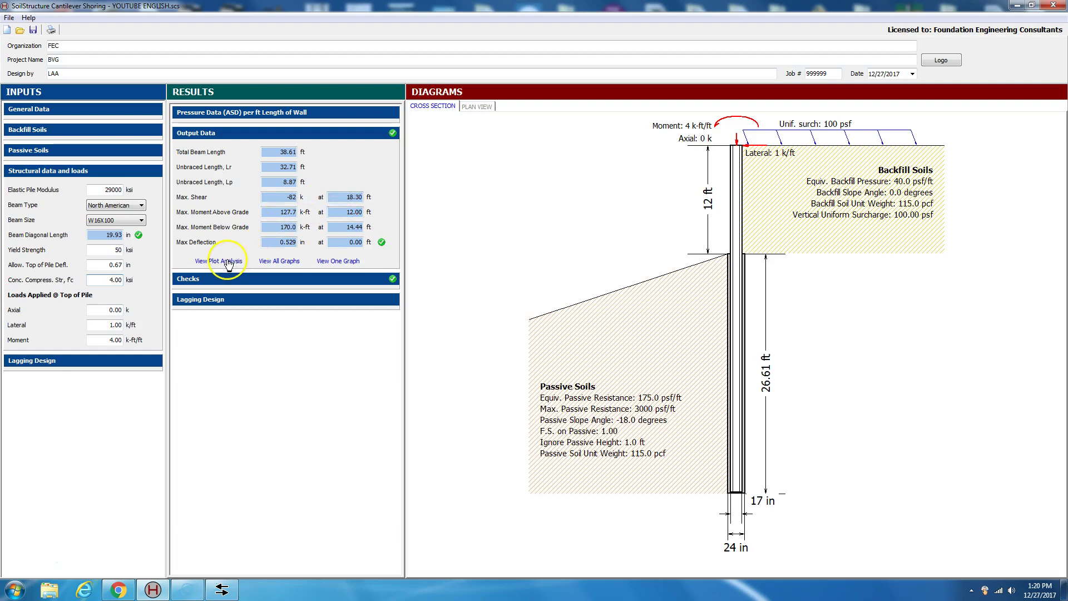
click(279, 262)
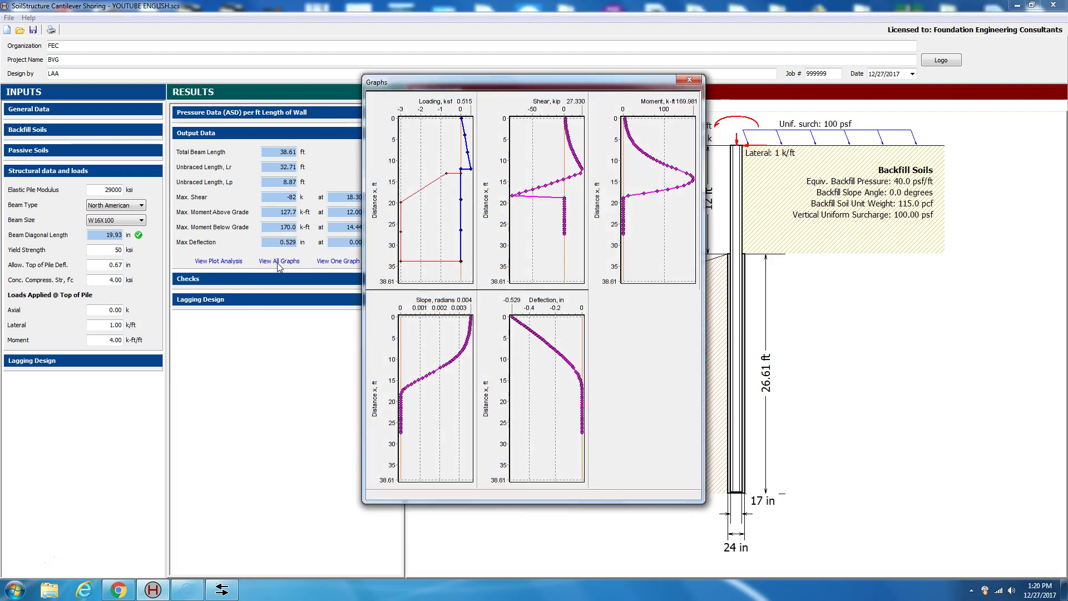
drag(648, 78, 625, 83)
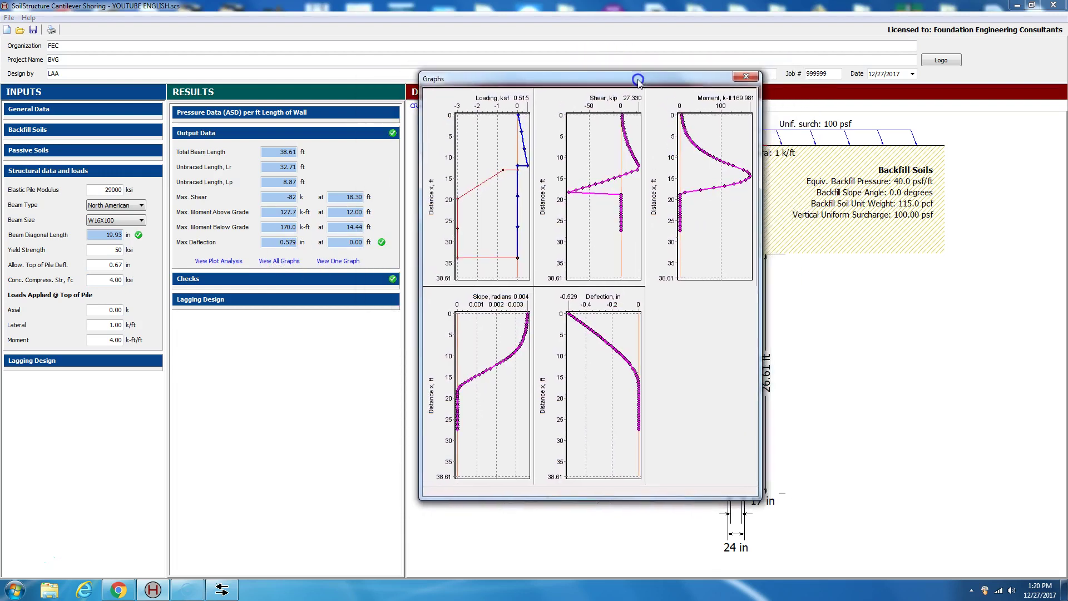
mouse_move(520, 171)
mouse_move(459, 204)
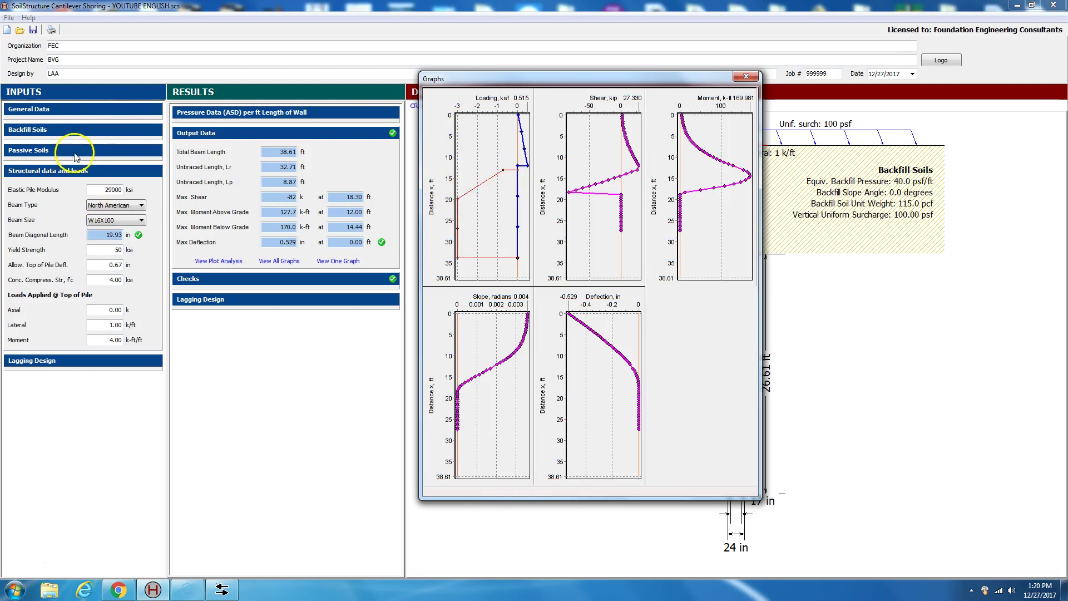
click(745, 75)
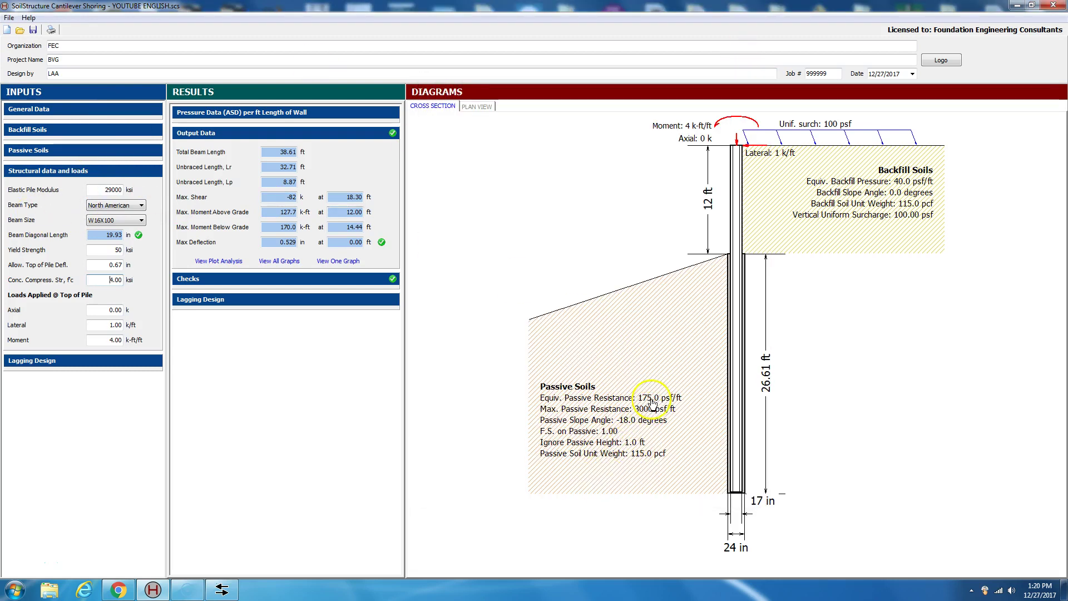
- Reopen all the graphs and read points on the loading, moment and deflection curves, closing the graphs when done
click(280, 261)
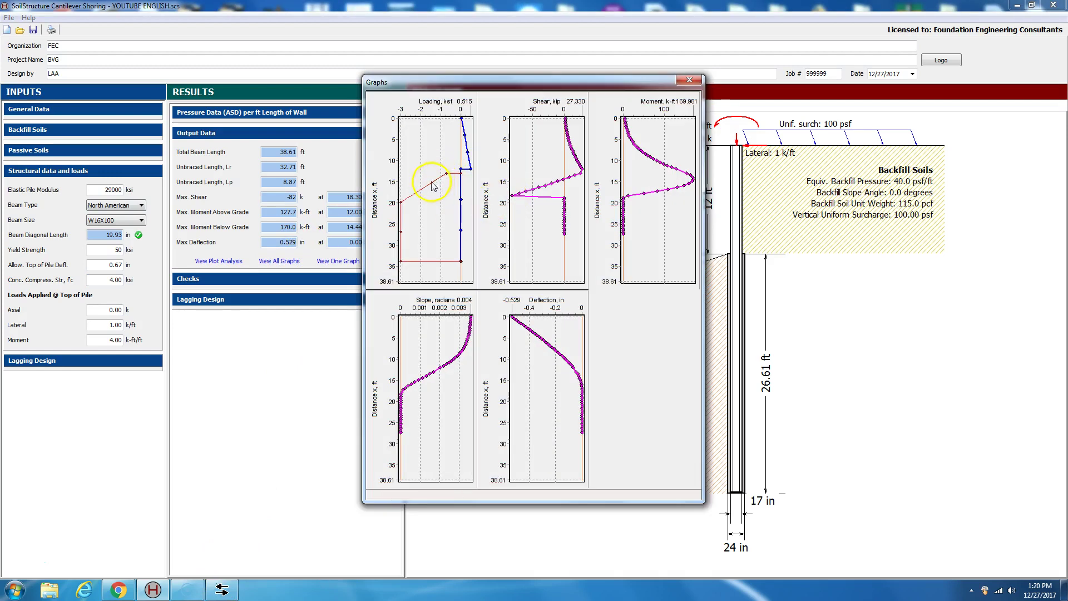
click(403, 207)
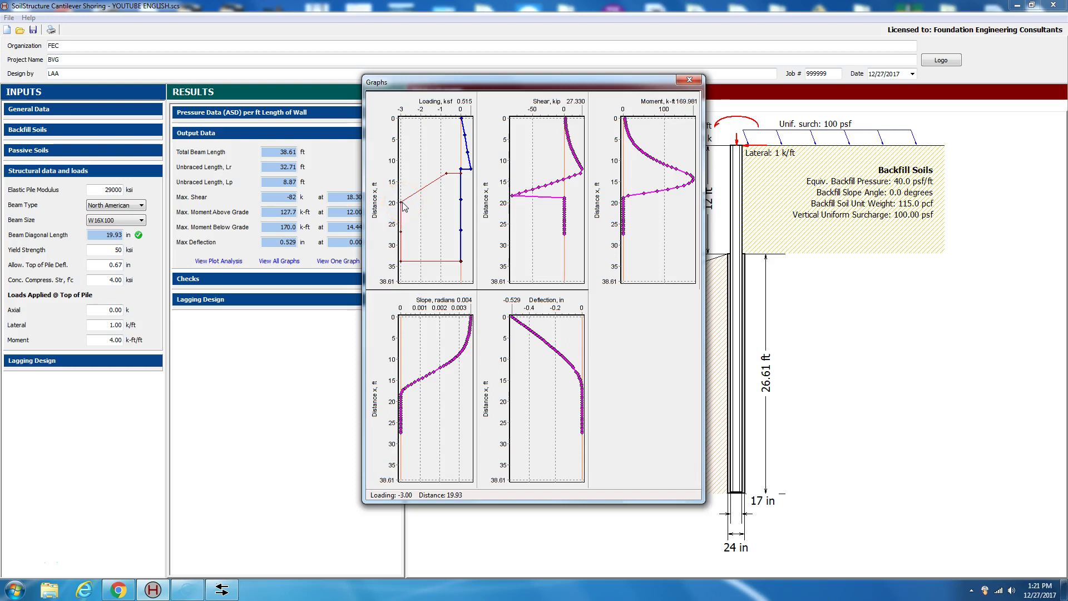
mouse_move(403, 263)
mouse_move(460, 264)
click(461, 119)
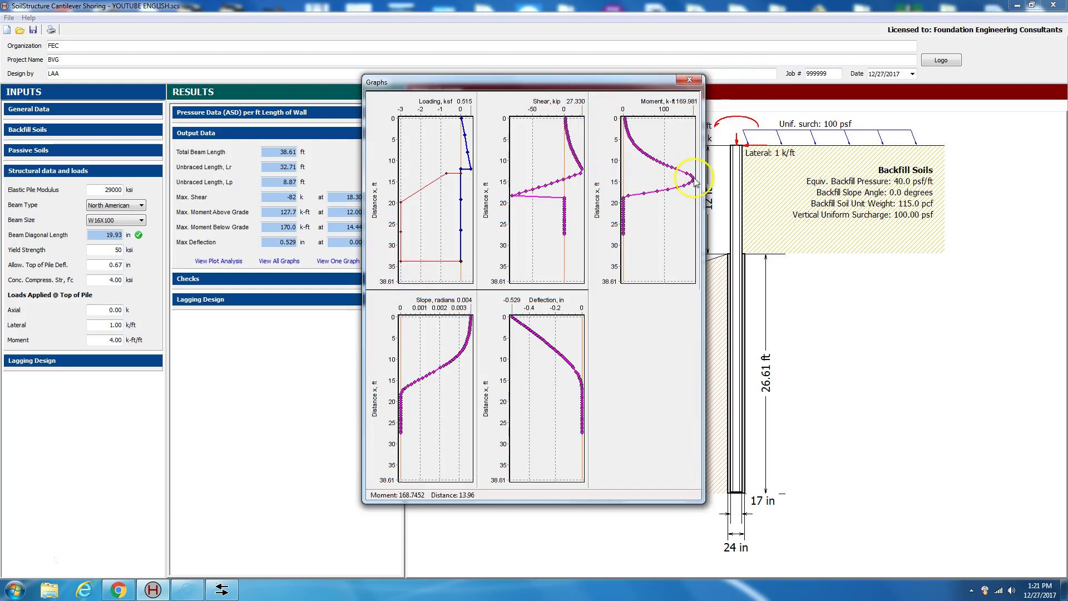
click(512, 320)
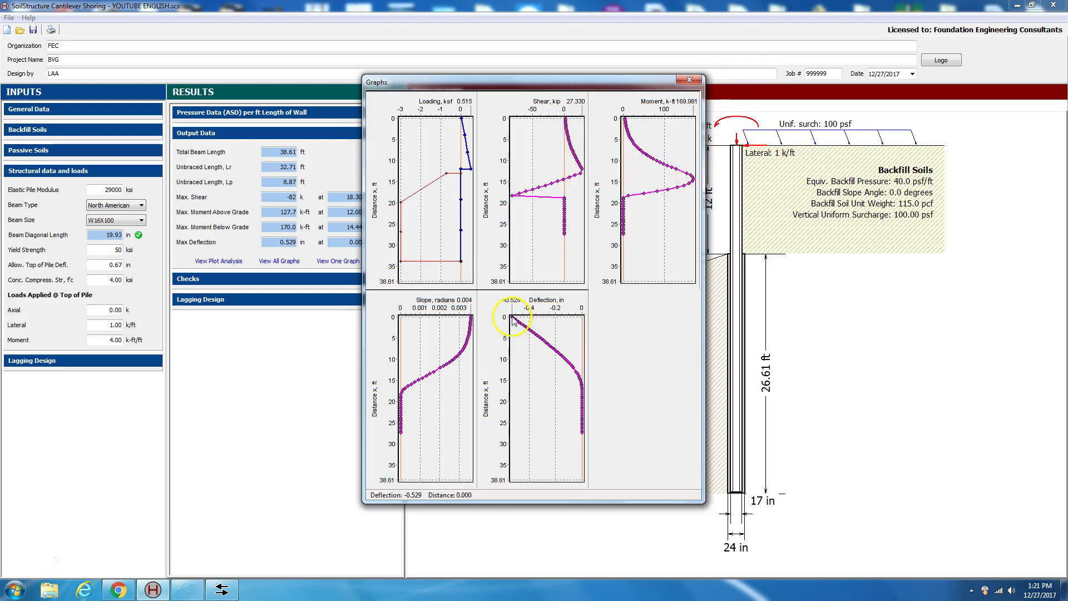
click(689, 80)
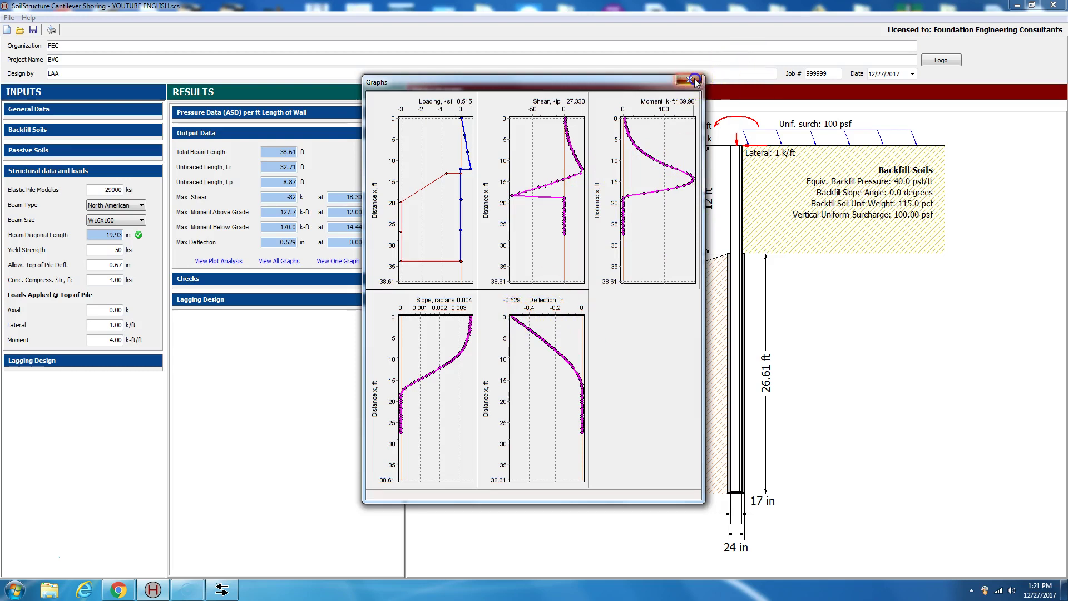
- Compare the capacity and utilization checks with the output data, including the moment below grade utilization
click(192, 260)
click(188, 278)
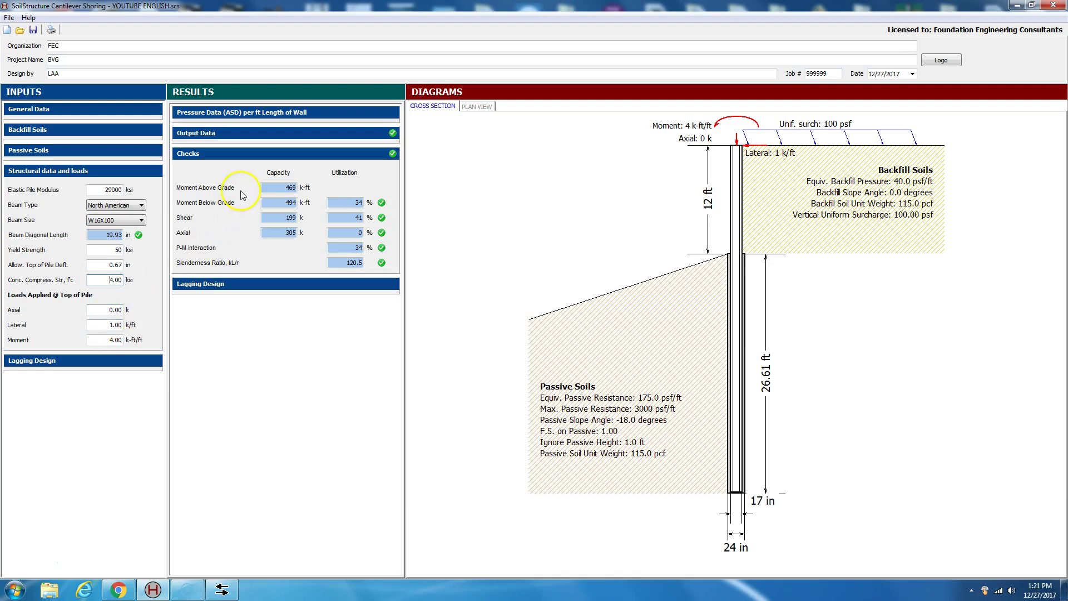
click(239, 134)
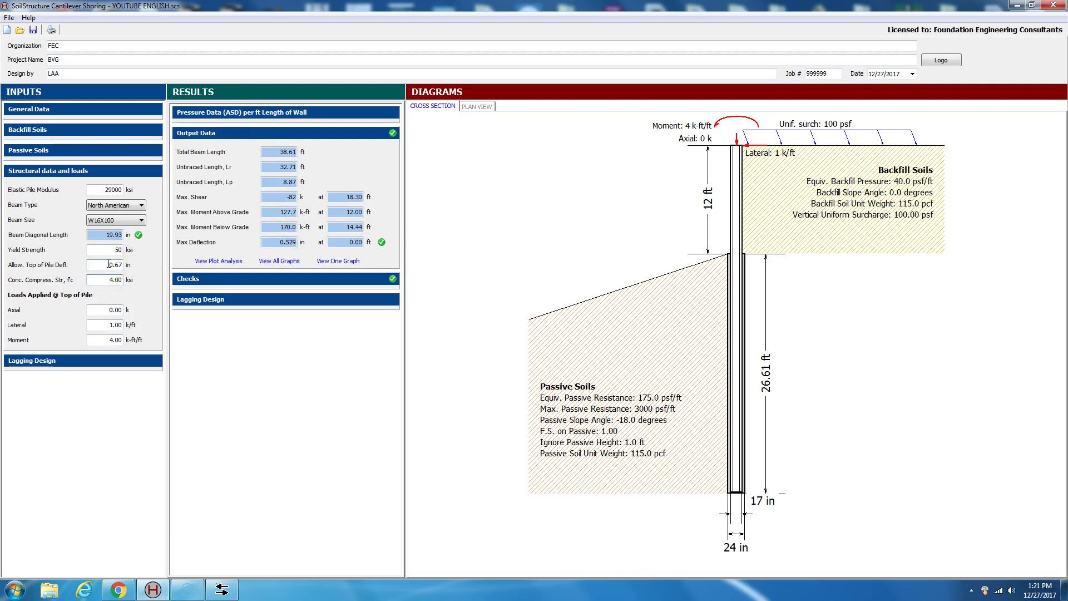
click(202, 278)
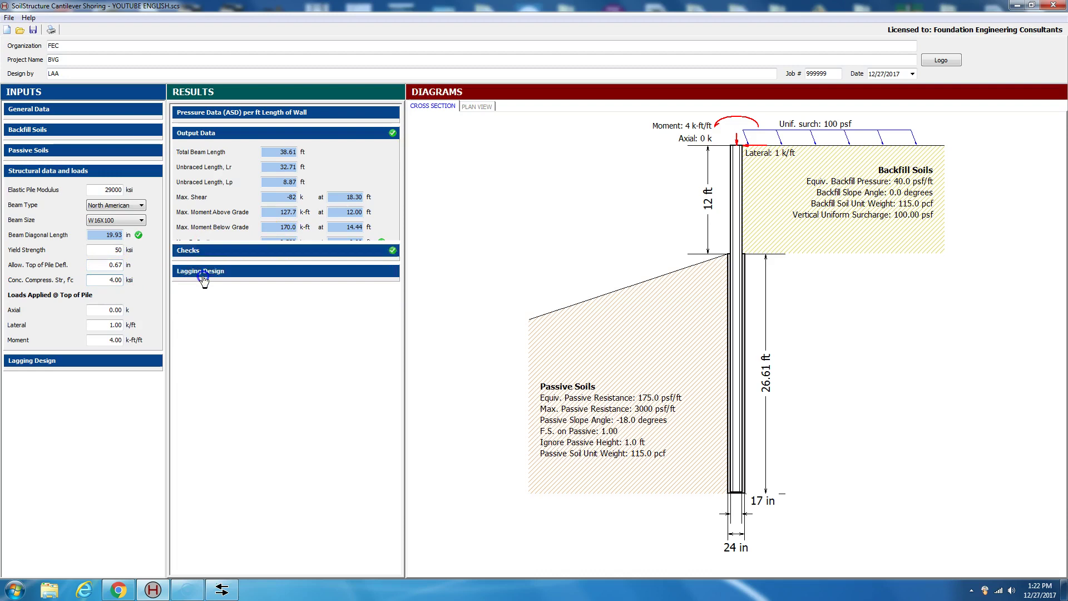
click(356, 203)
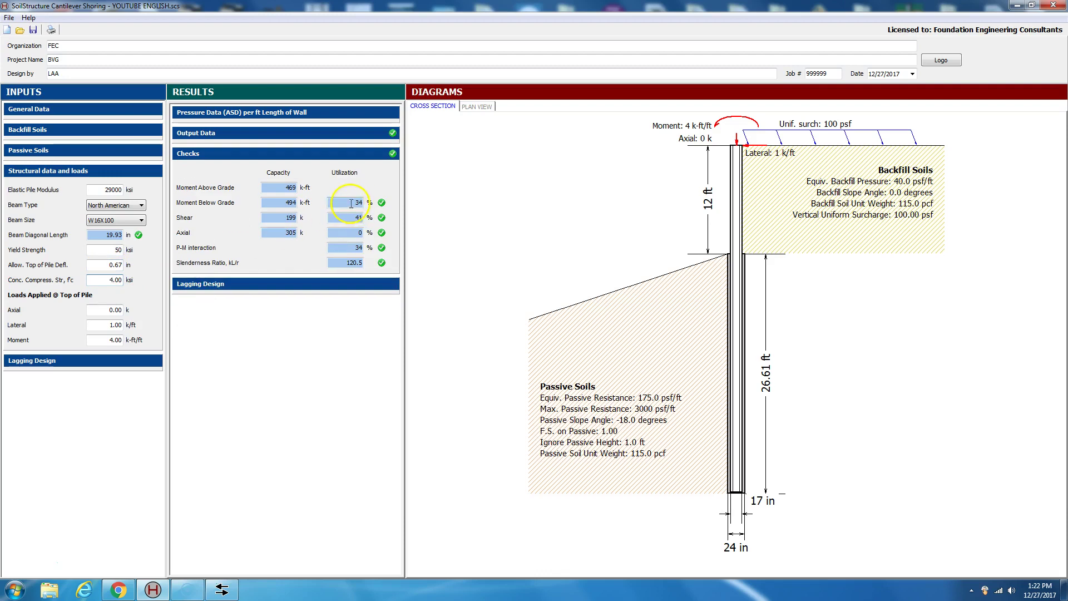
- Change the beam size to W14X82 and review its utilization checks and maximum deflection
click(142, 221)
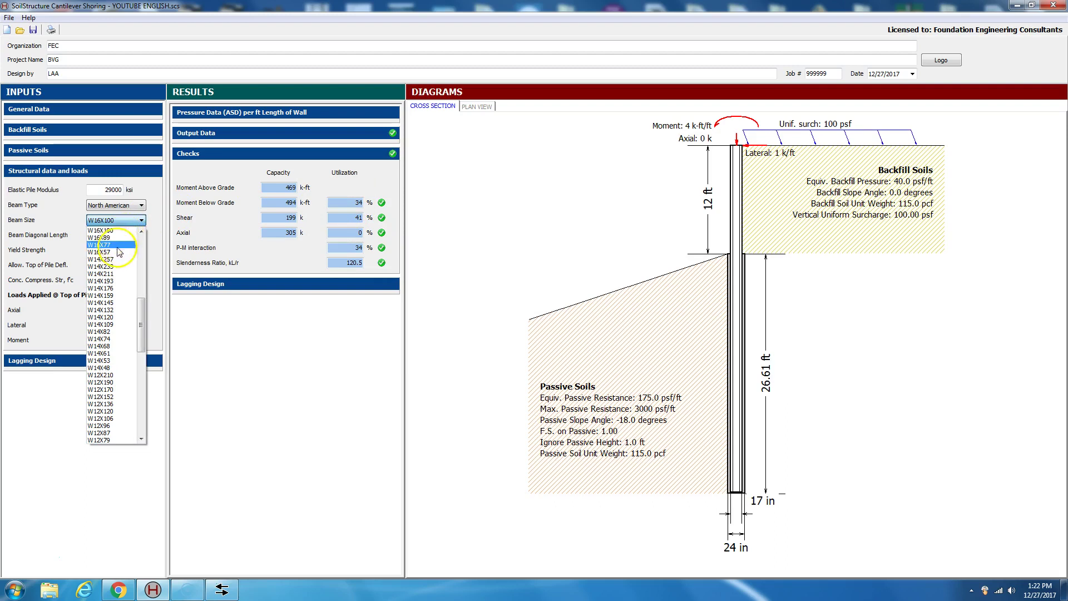
click(113, 332)
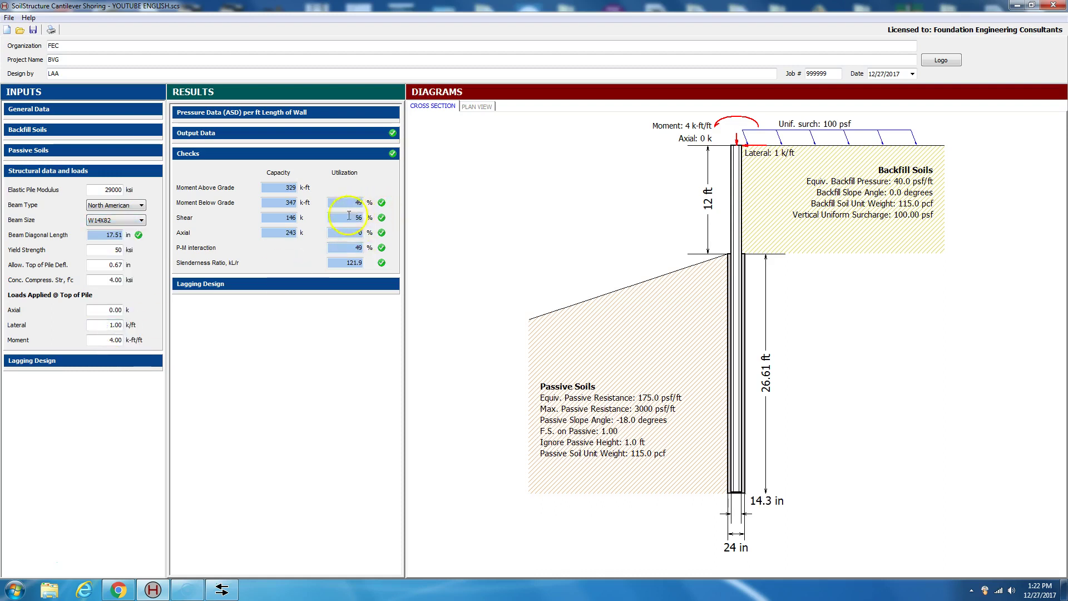
click(303, 132)
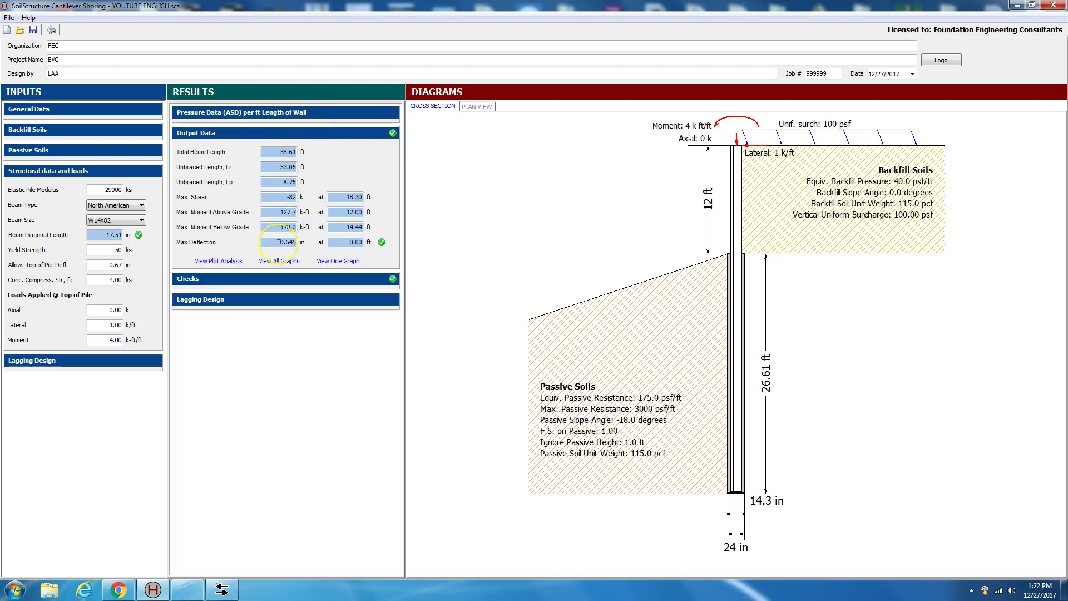
click(278, 278)
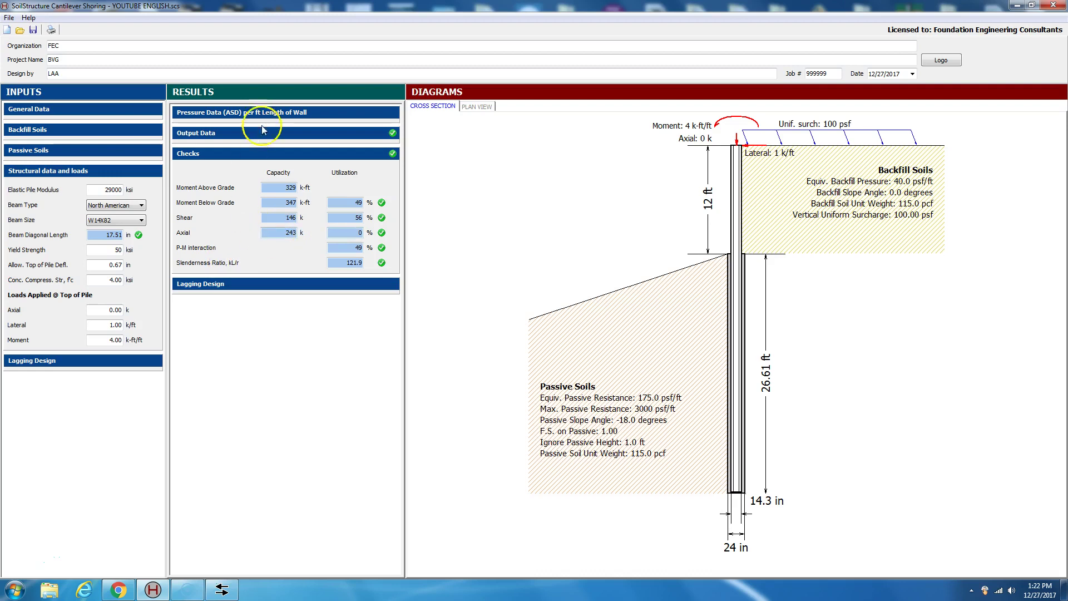
click(246, 132)
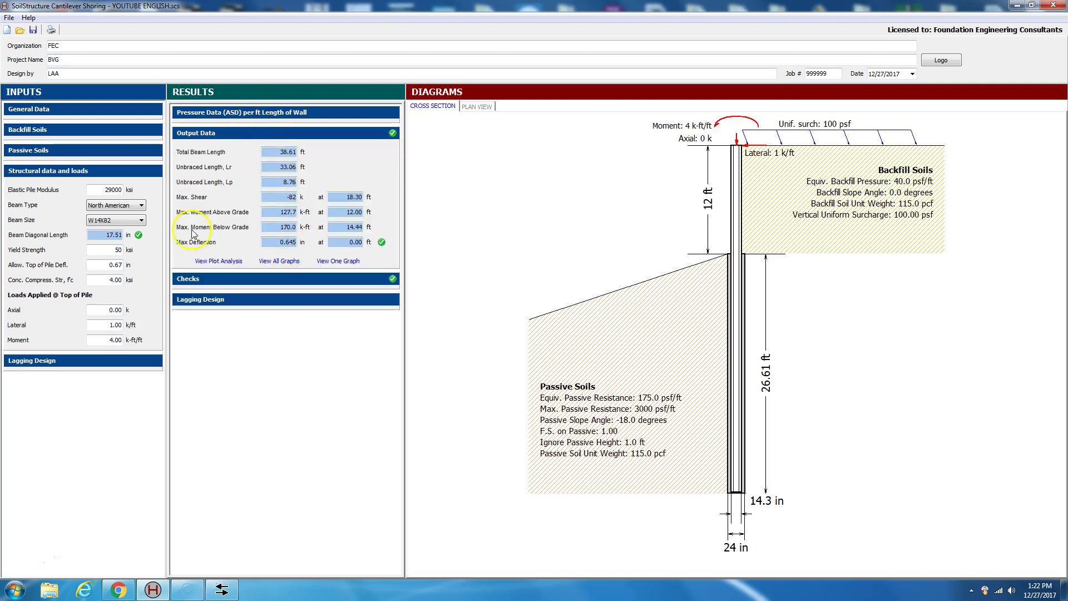
- Try the W14X74 beam size to check its maximum deflection, and return to W14X82
click(141, 219)
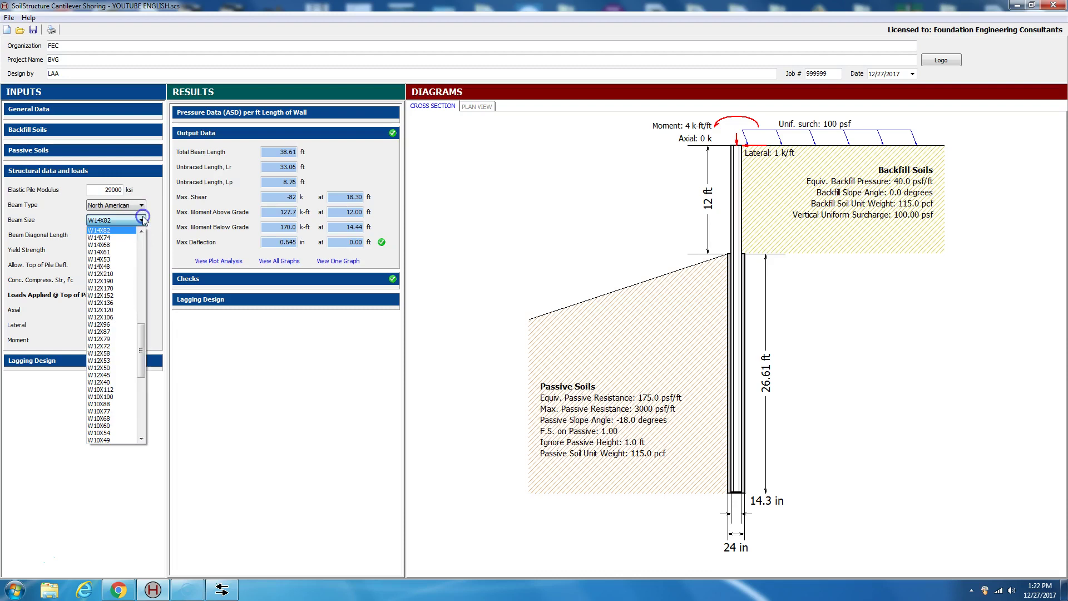
click(125, 238)
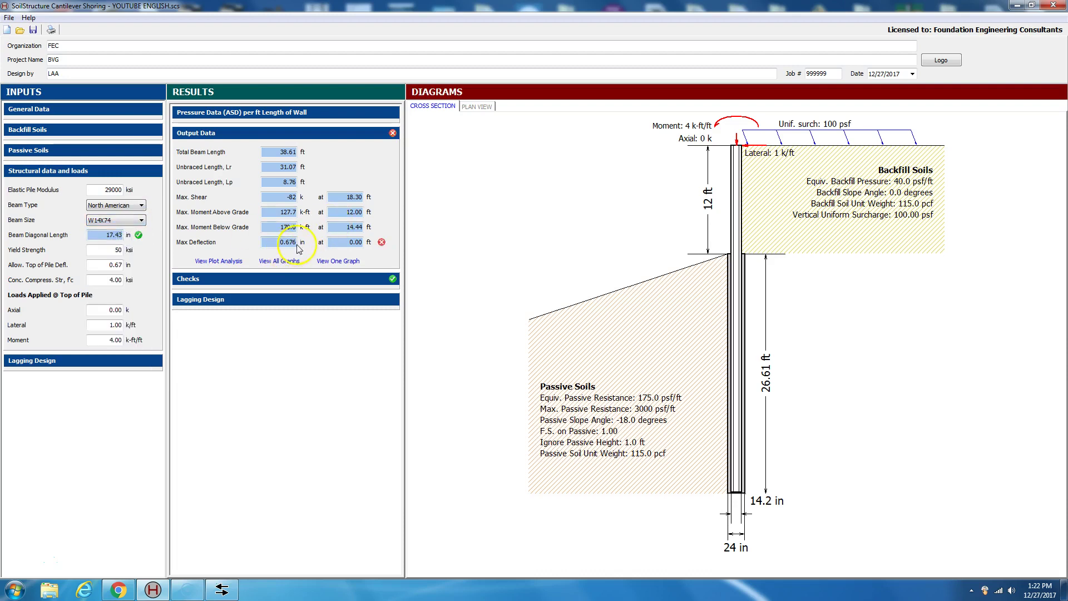
click(141, 220)
click(142, 230)
click(123, 231)
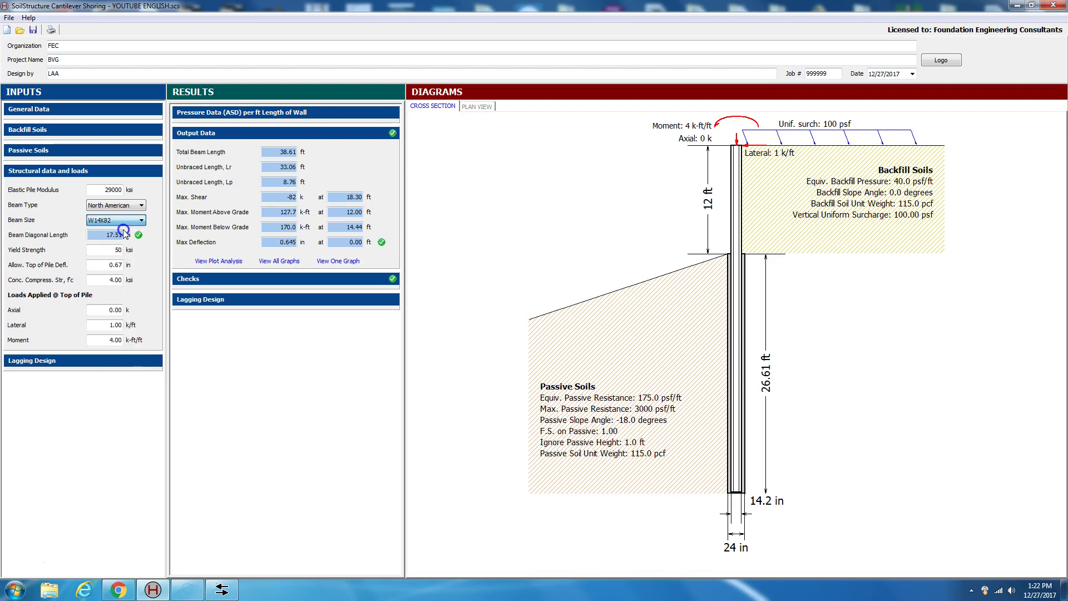
- Review the utilization checks for the selected beam, along with the lagging design results and inputs
click(315, 281)
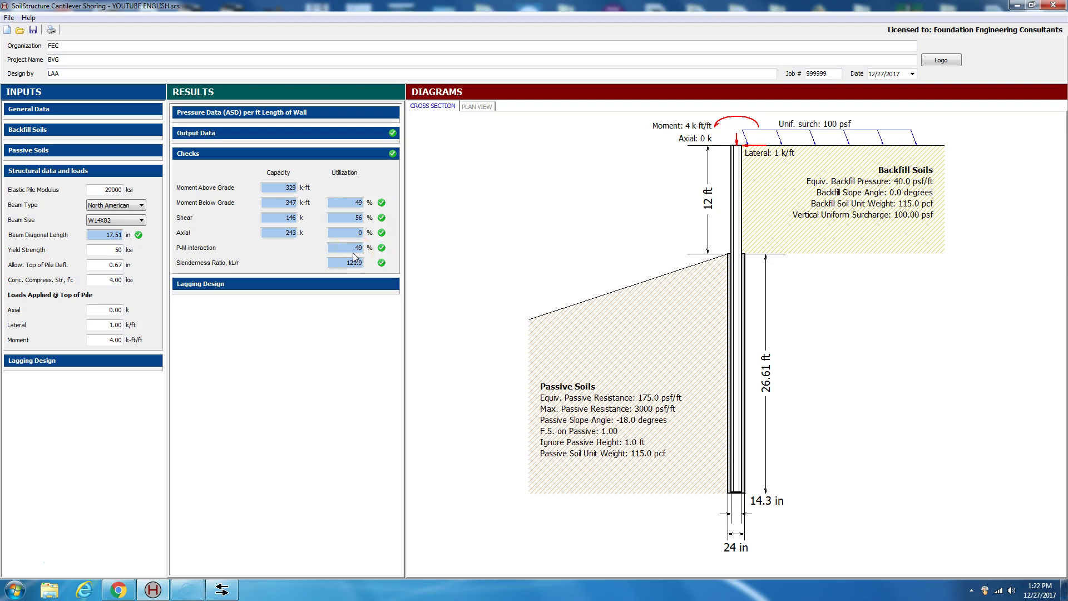
click(332, 284)
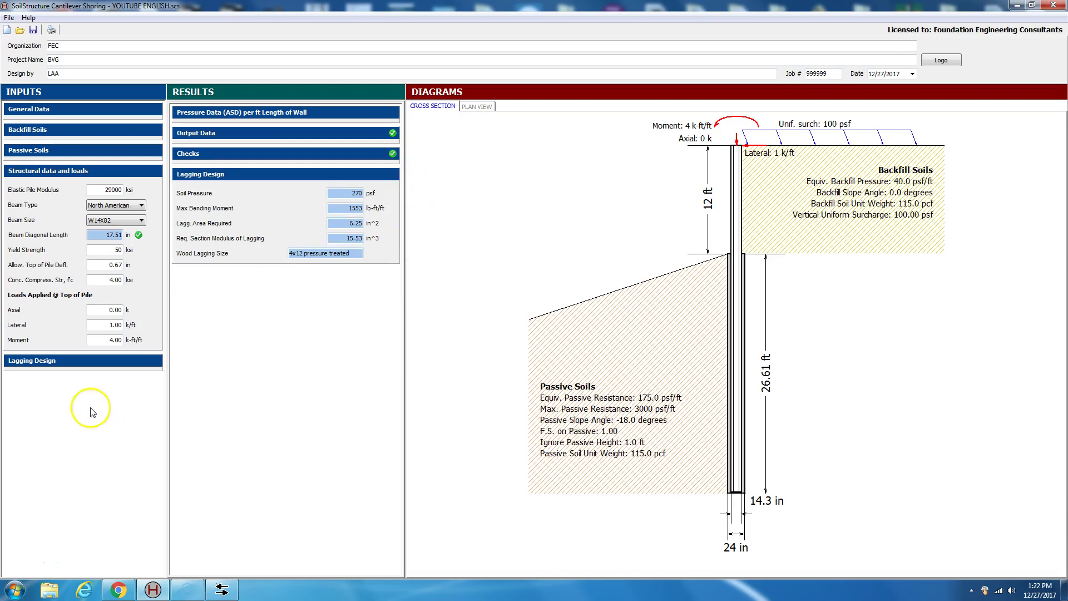
click(64, 361)
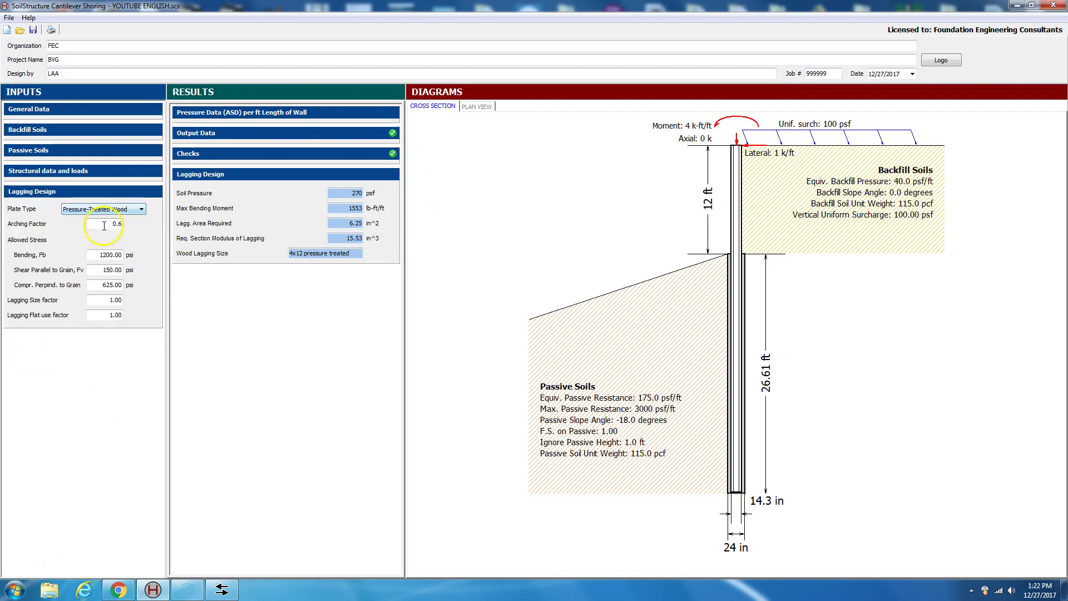
- Try Steel Plate as the lagging plate type, review its lagging size, and switch the type to Conc. Lagging
click(142, 209)
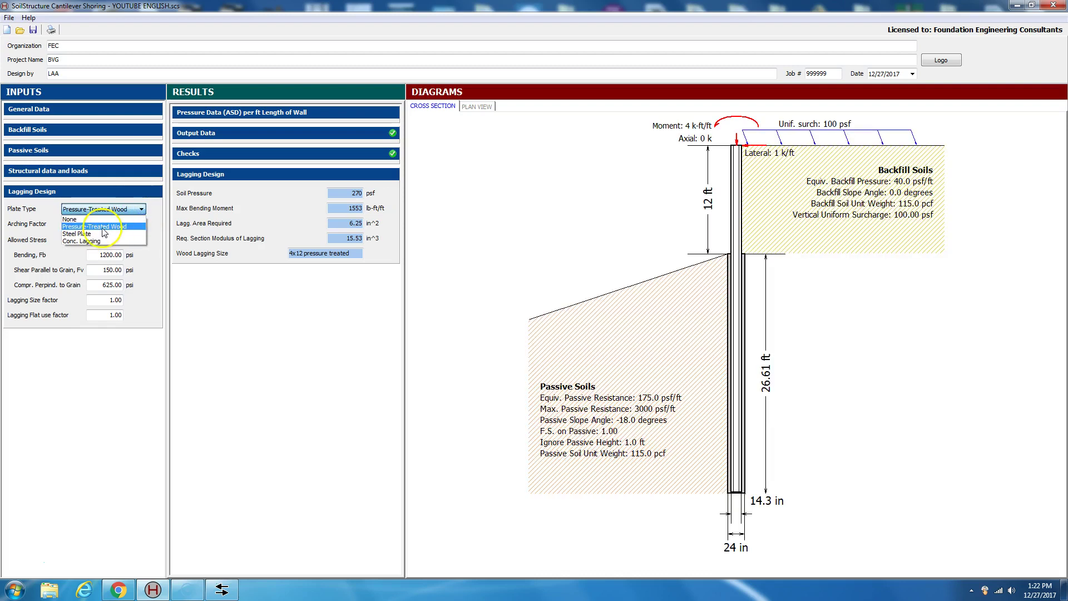
click(78, 232)
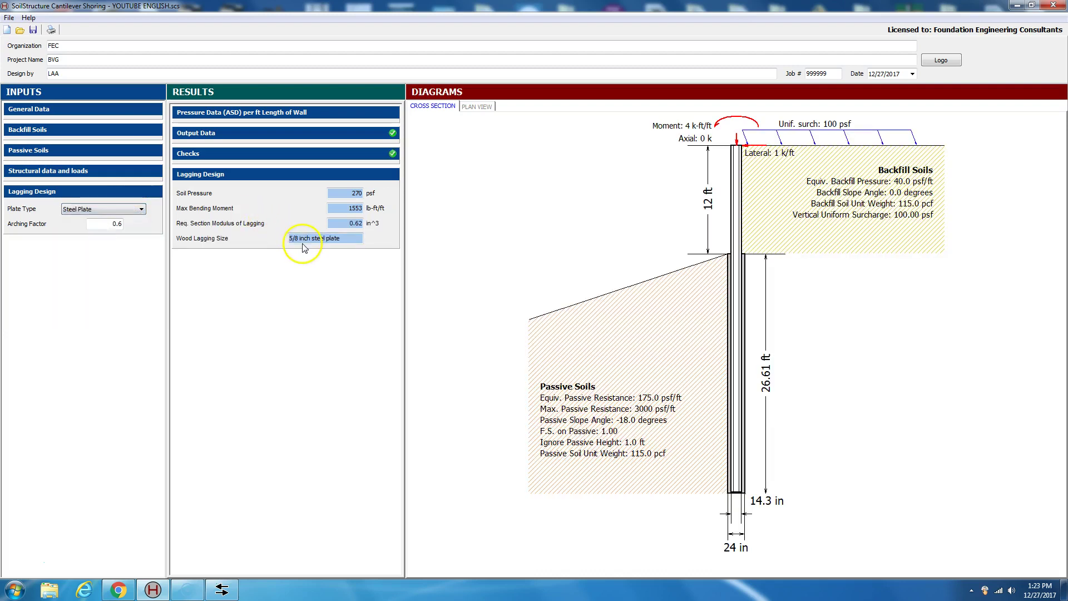
click(142, 209)
click(105, 240)
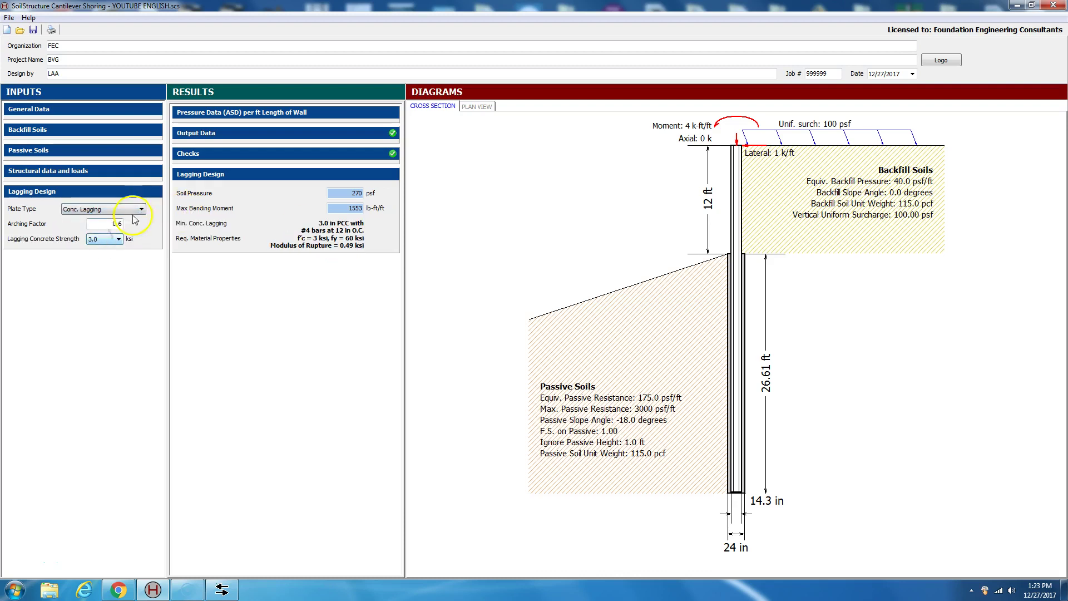
- Set the lagging concrete strength to 4.5 ksi, and switch the lagging plate type back to Pressure-Treated Wood
click(120, 239)
click(104, 259)
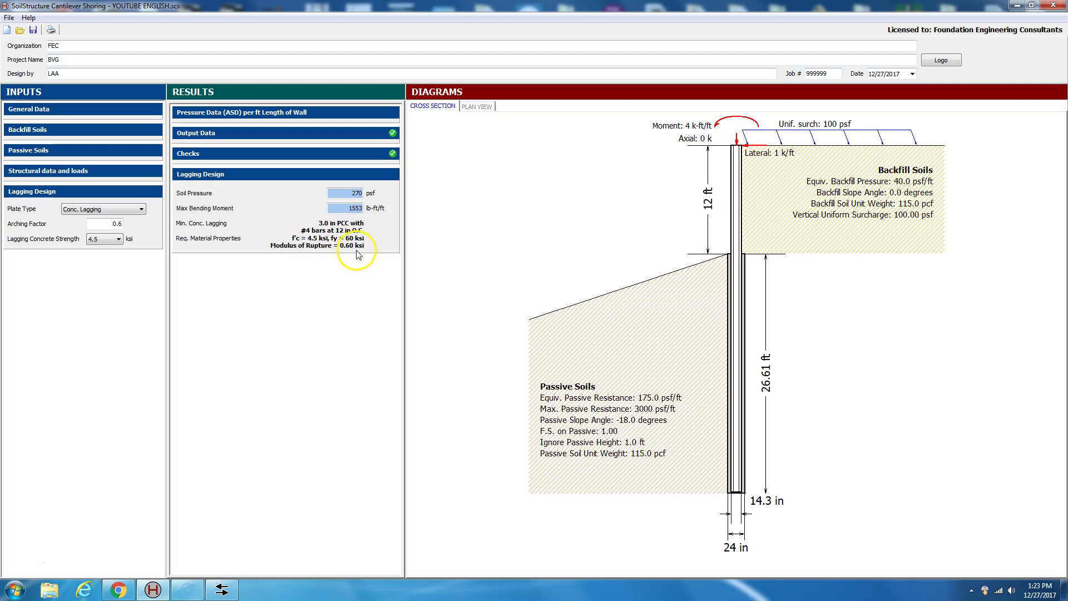
click(141, 209)
click(119, 227)
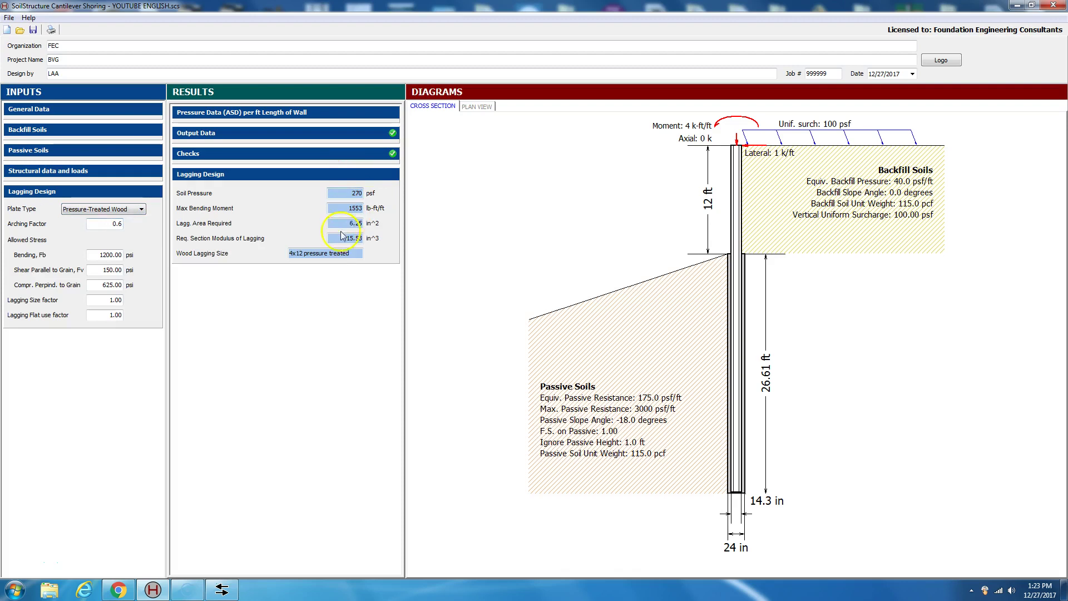
- Review the wood lagging's allowable bending stress, check the pier spacing in the plan view, and return to the cross section
click(97, 253)
drag(97, 254, 132, 245)
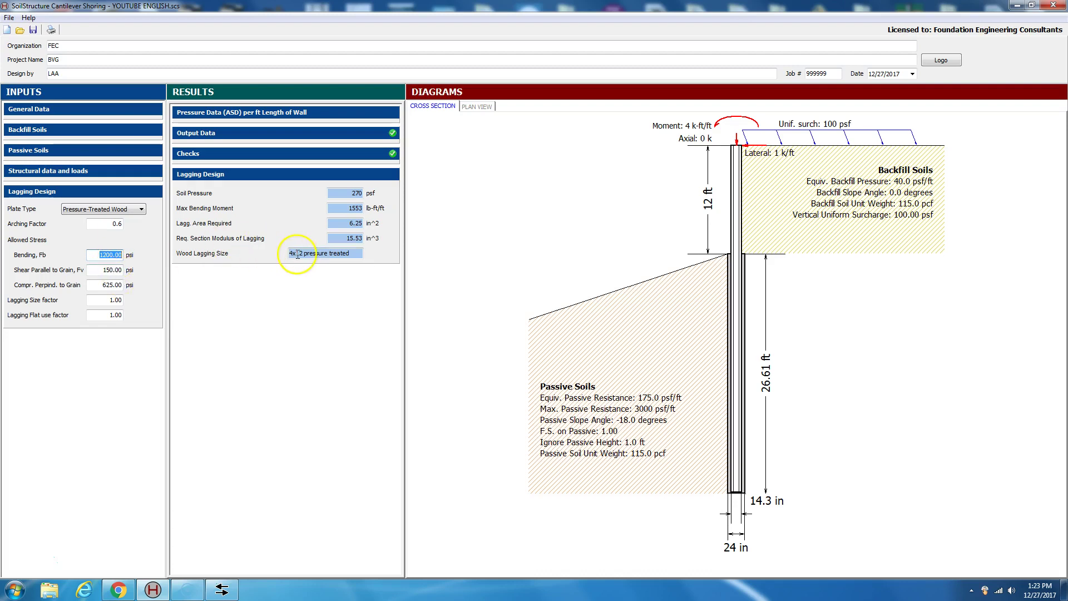
click(479, 106)
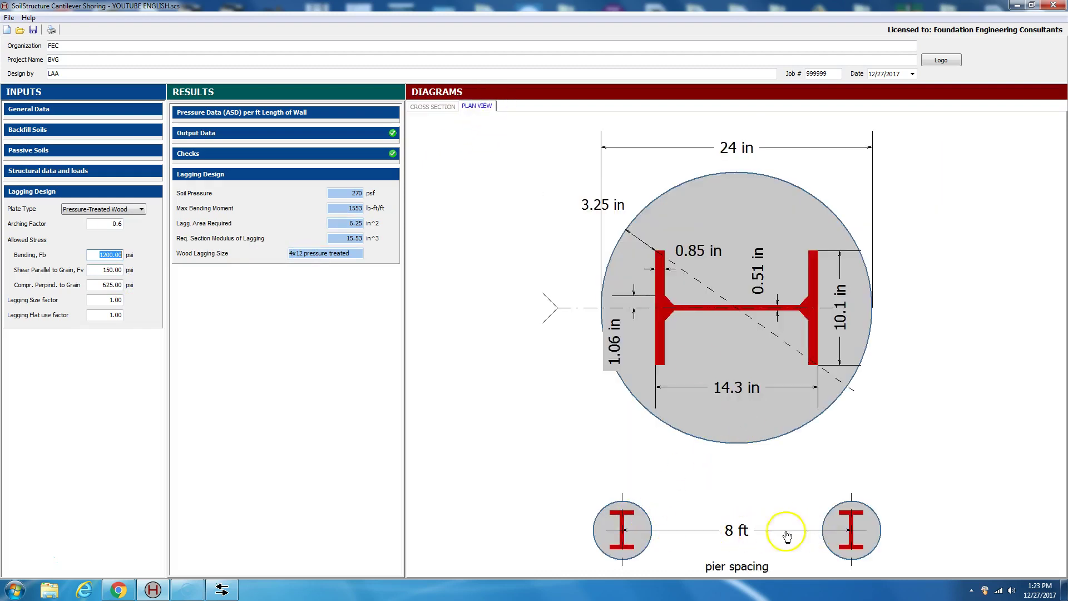
click(446, 106)
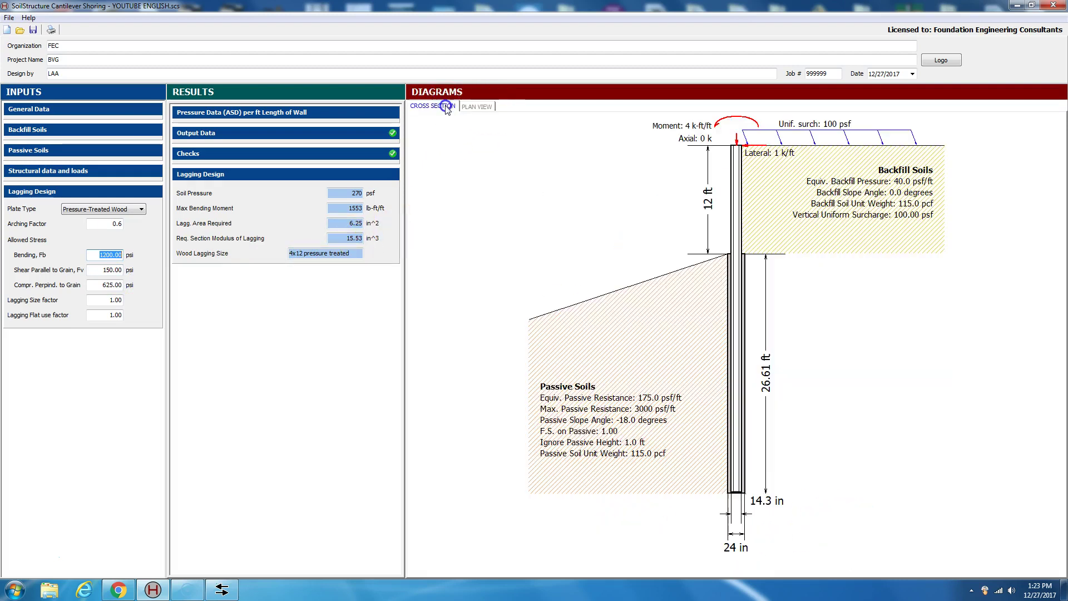
- Try a backfill vertical uniform surcharge of 0 psf to compare the wood lagging size, and restore it to 100 psf
click(48, 133)
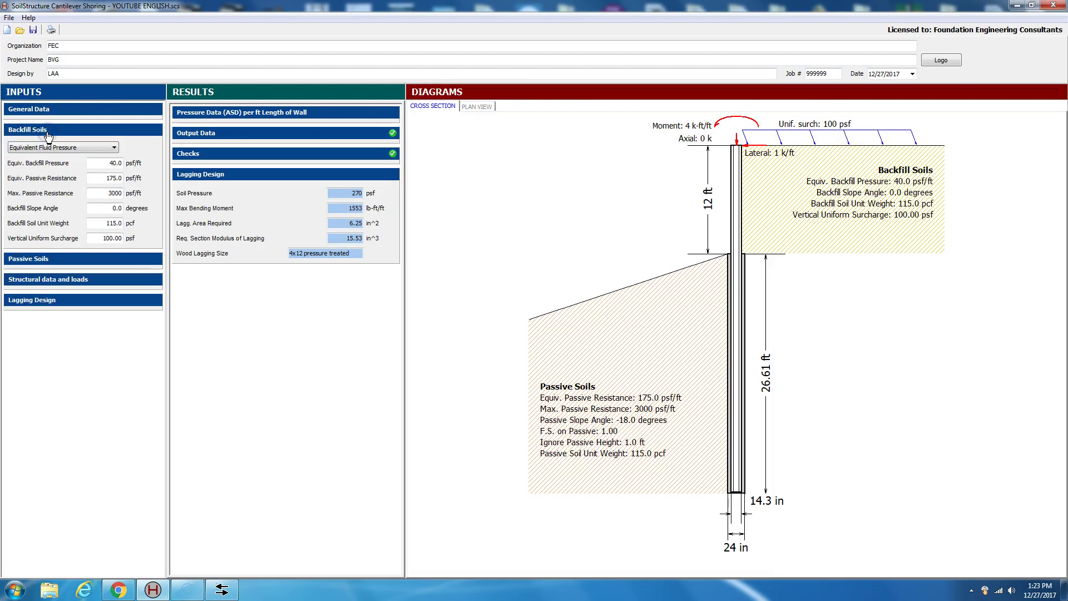
click(104, 225)
click(301, 254)
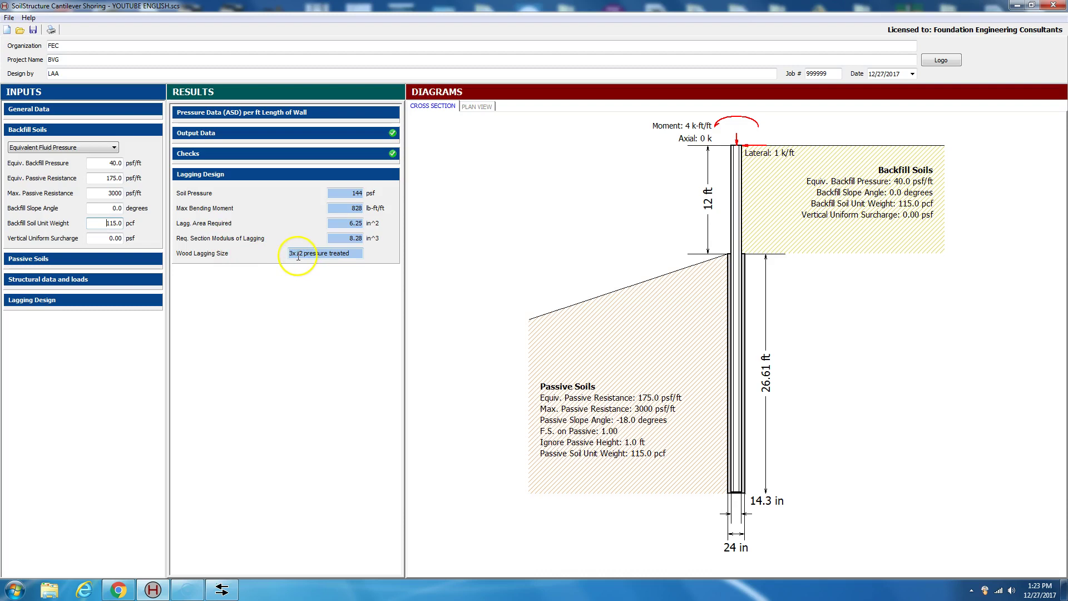
click(107, 238)
text(100)
click(104, 224)
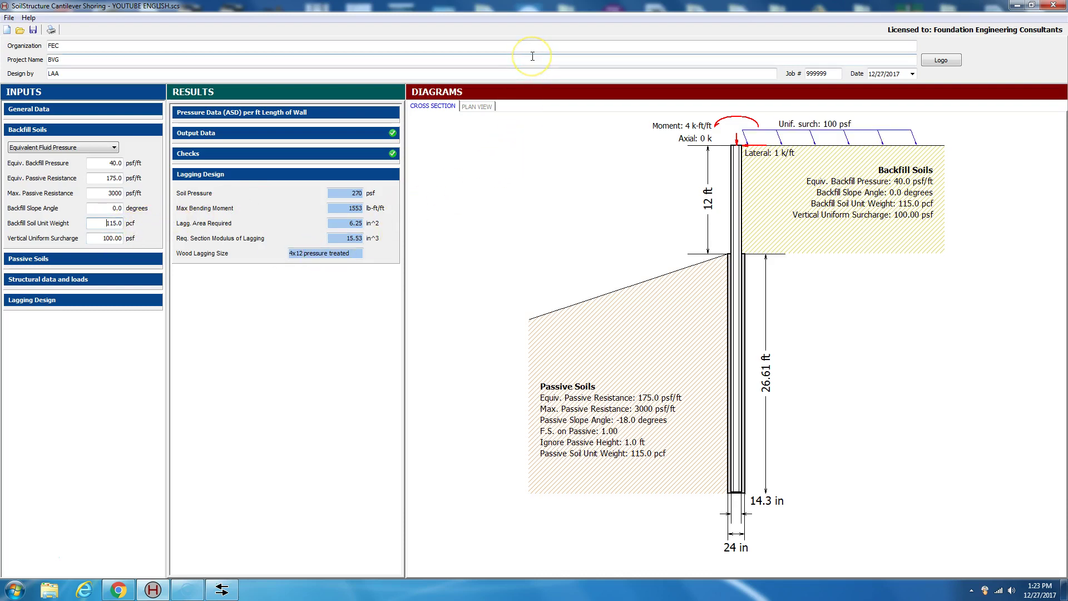
- Open the software's website from within the program
click(706, 129)
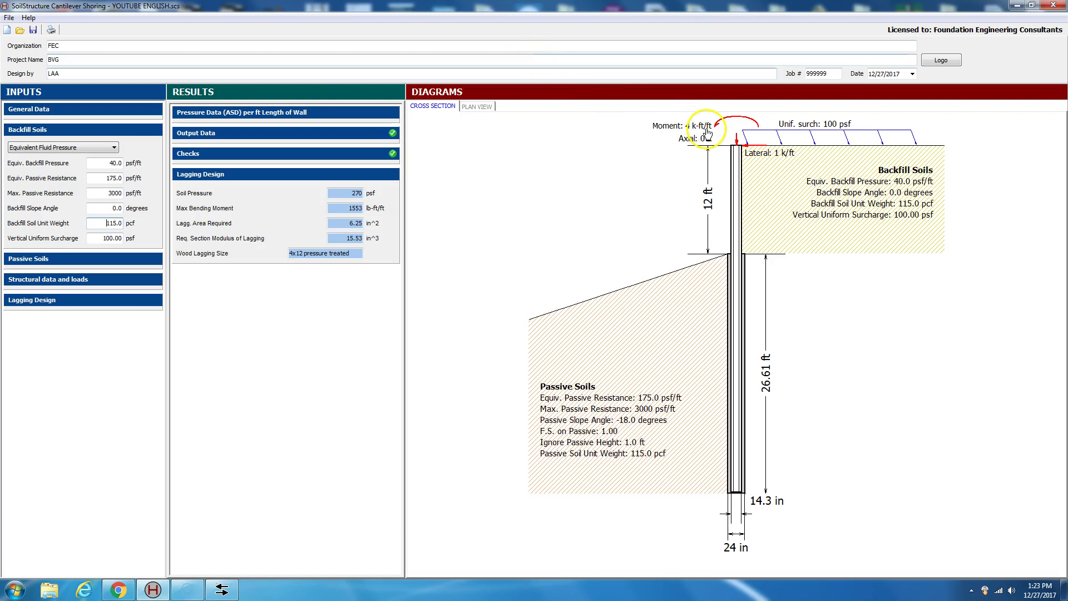
click(28, 17)
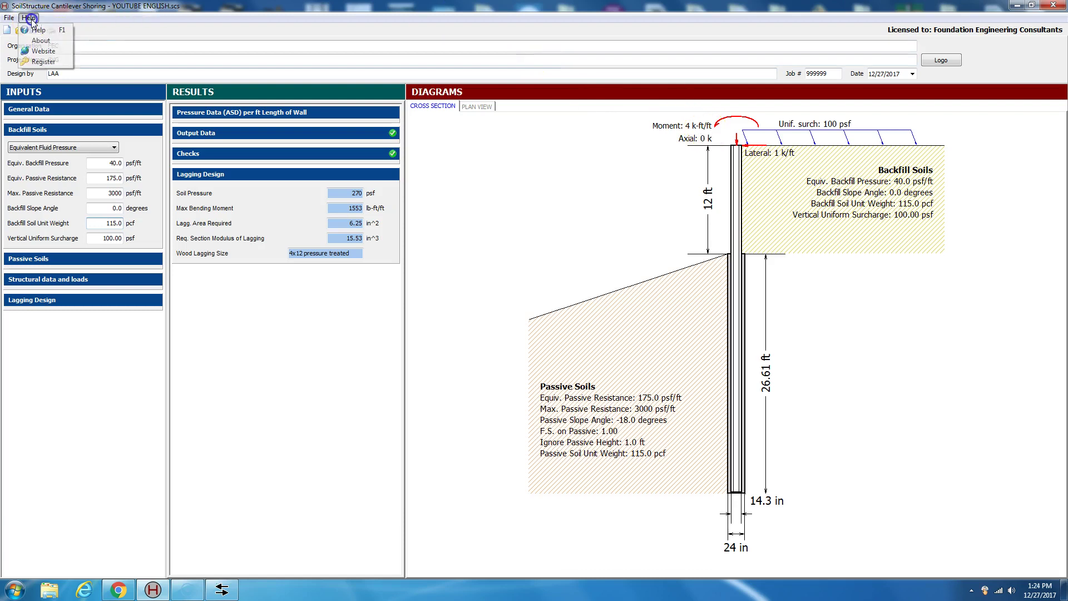
click(38, 51)
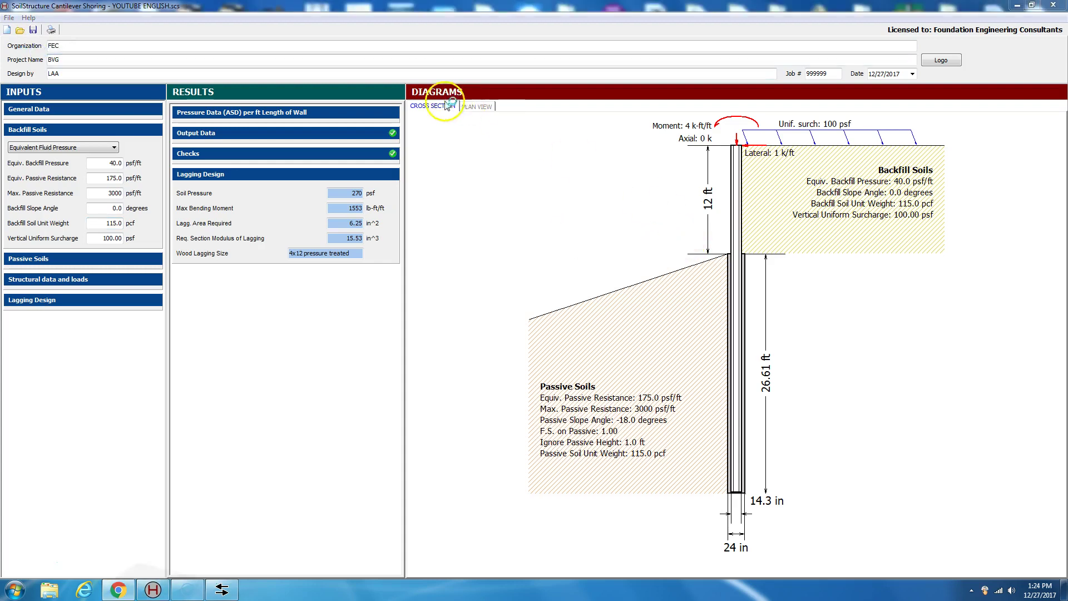